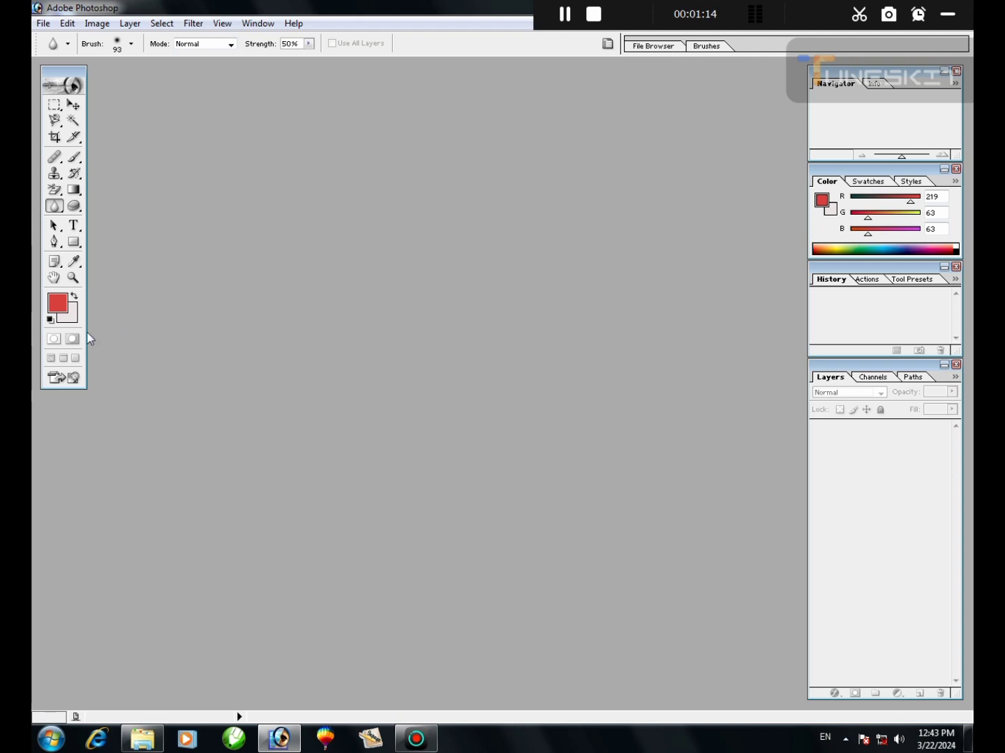
- Set the background colour to the near-white FBF7F8
left_click(73, 316)
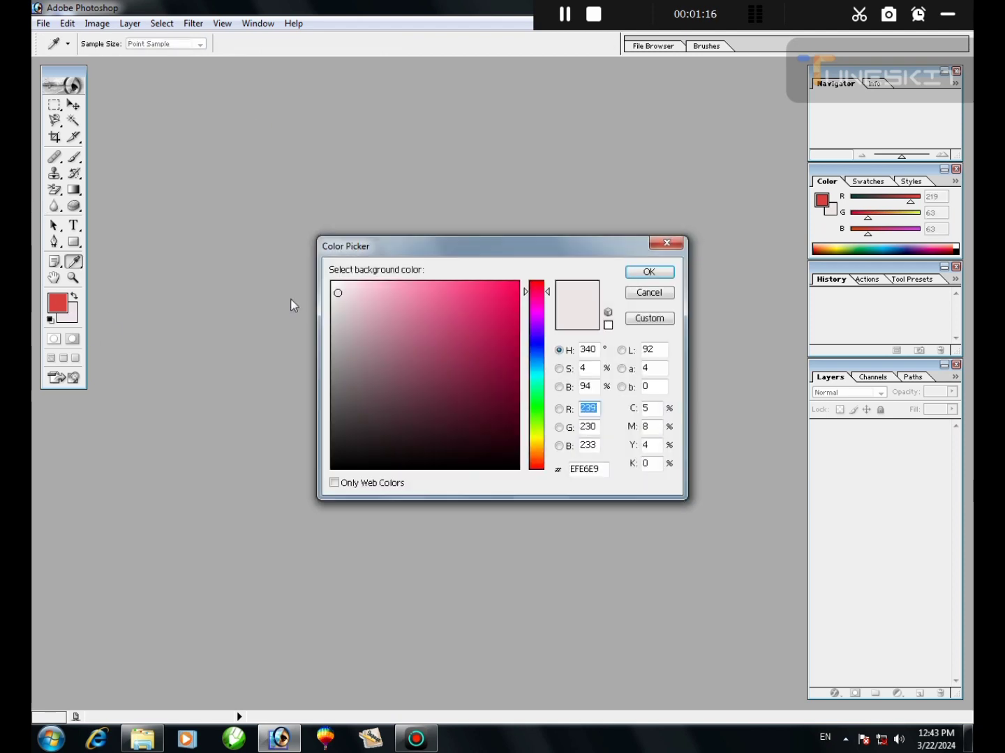
left_click(335, 284)
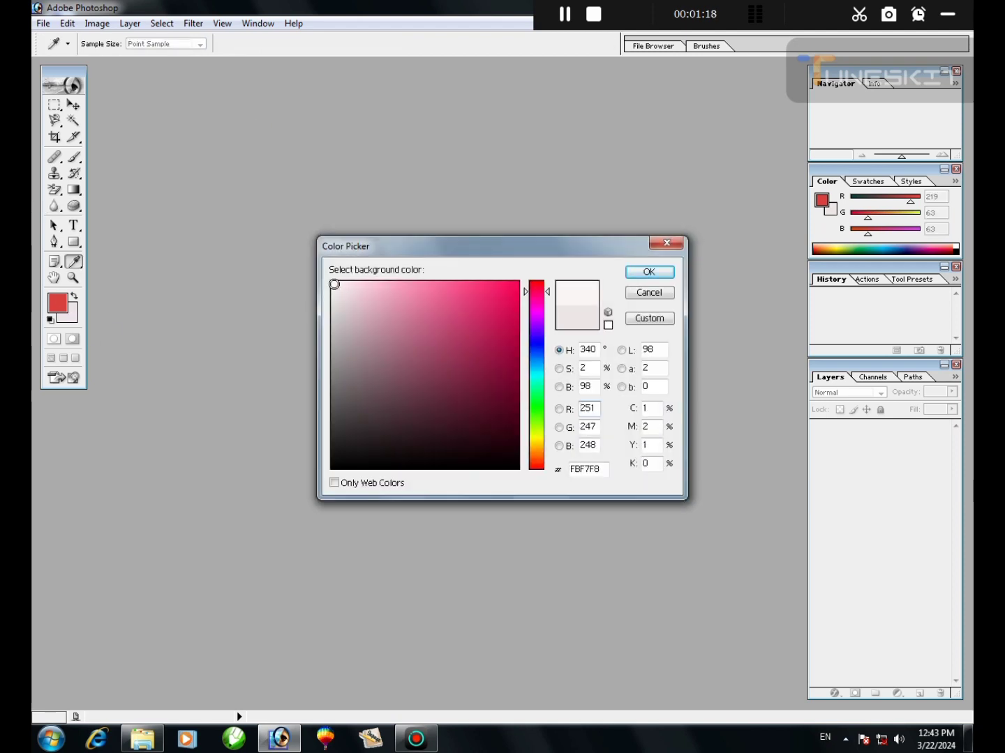
left_click(650, 272)
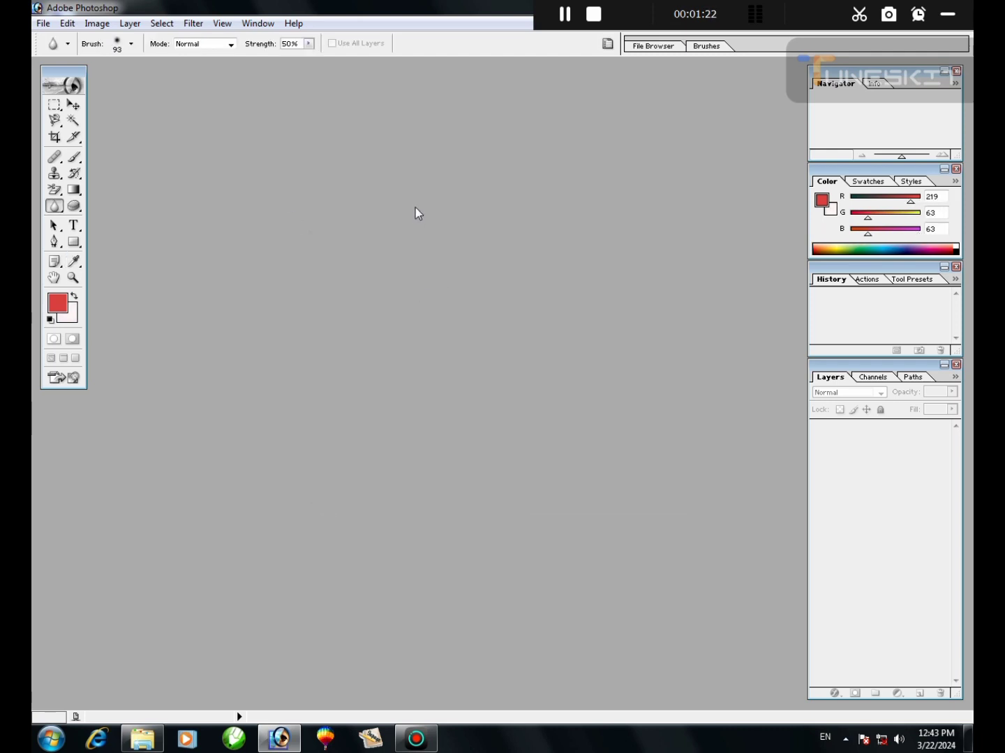
- Open fresh-fruits-market-260nw-99571175.jpg from Local Disk (E:) and maximize its image window
double_click(362, 218)
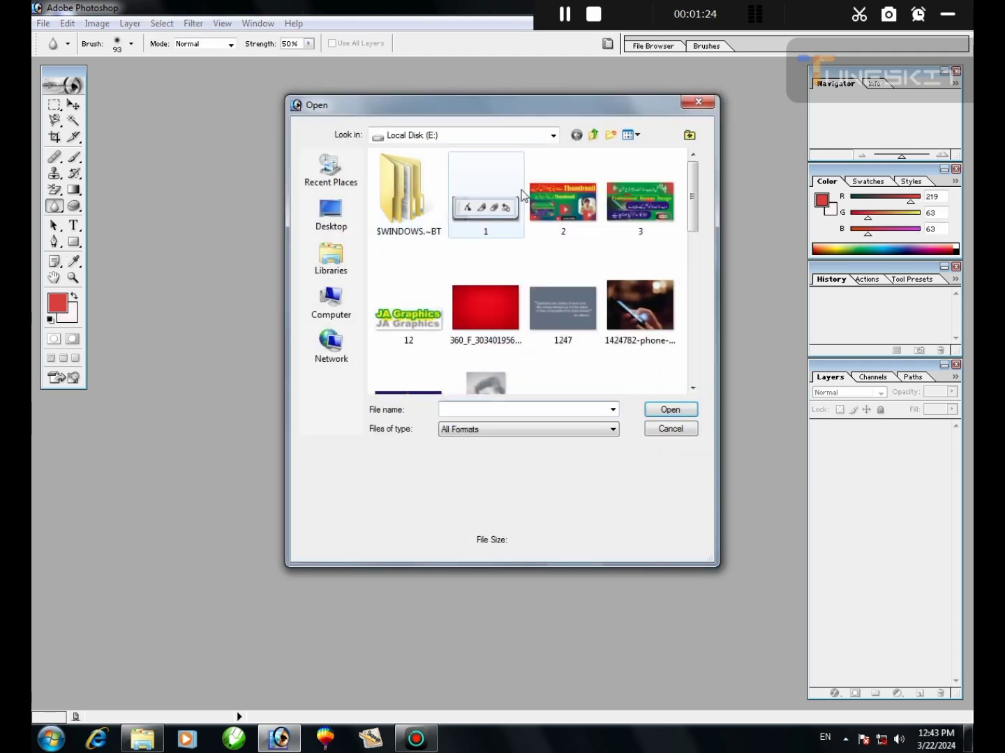
left_click_drag(699, 188, 701, 256)
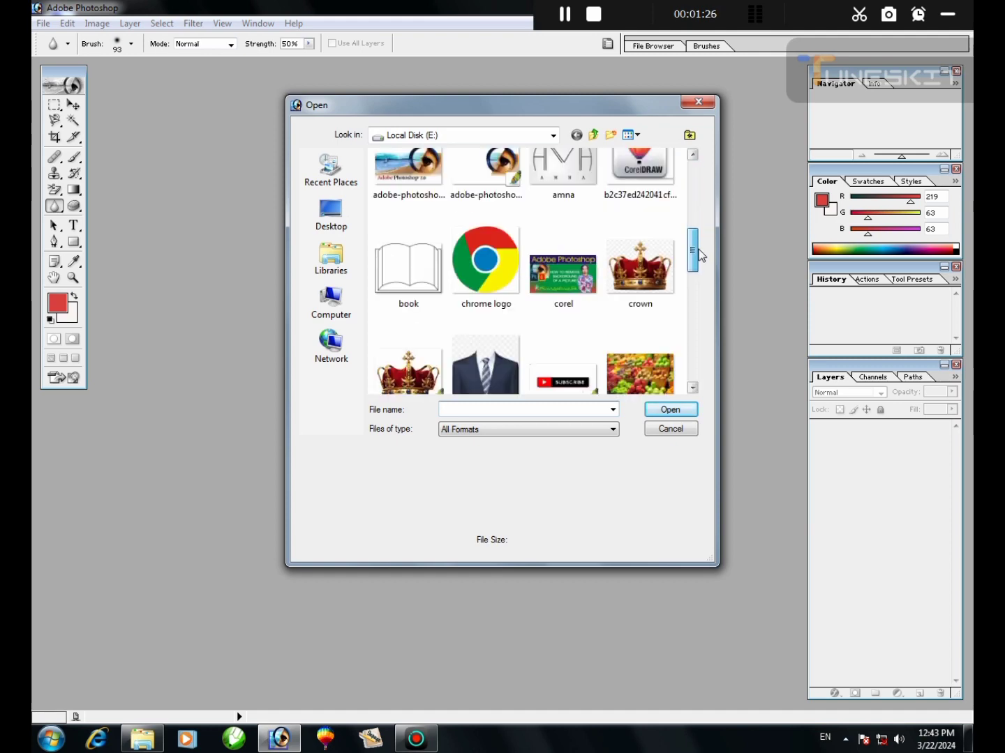
left_click(638, 325)
left_click(666, 408)
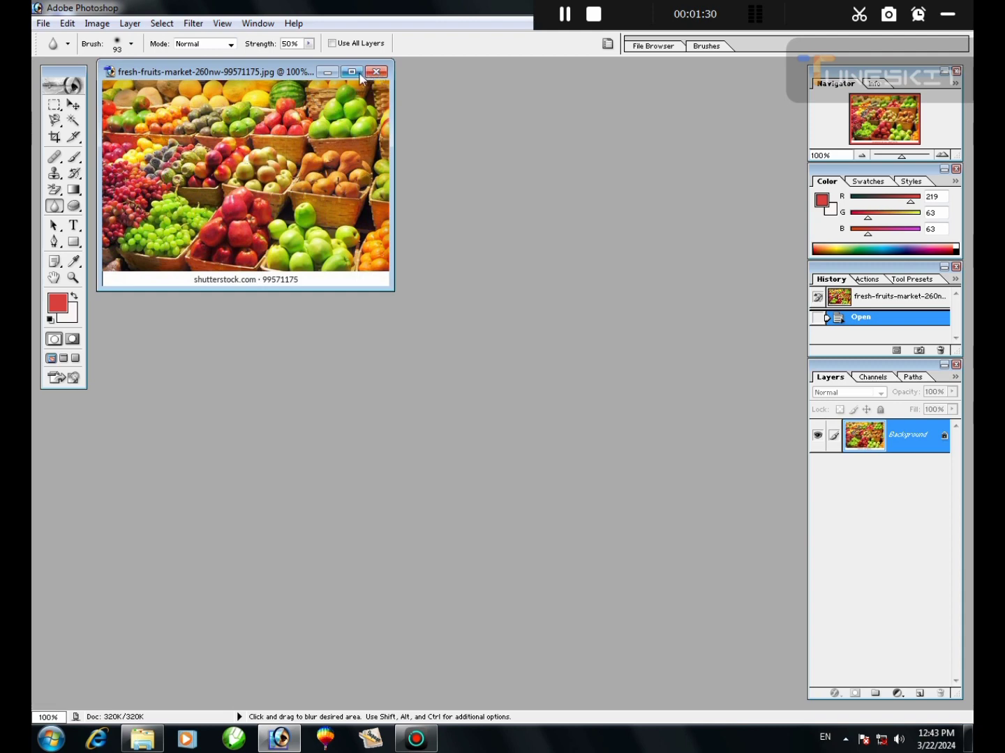
left_click(359, 73)
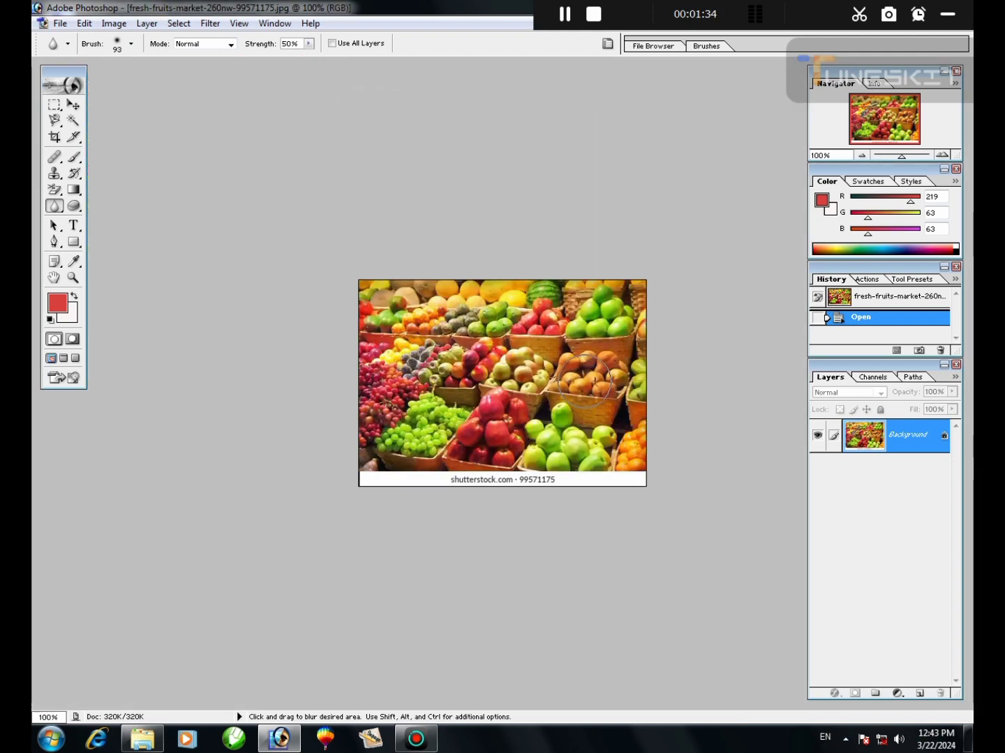
- Crop the fruit photo to remove the white shutterstock.com caption strip along its lower edge
left_click(58, 138)
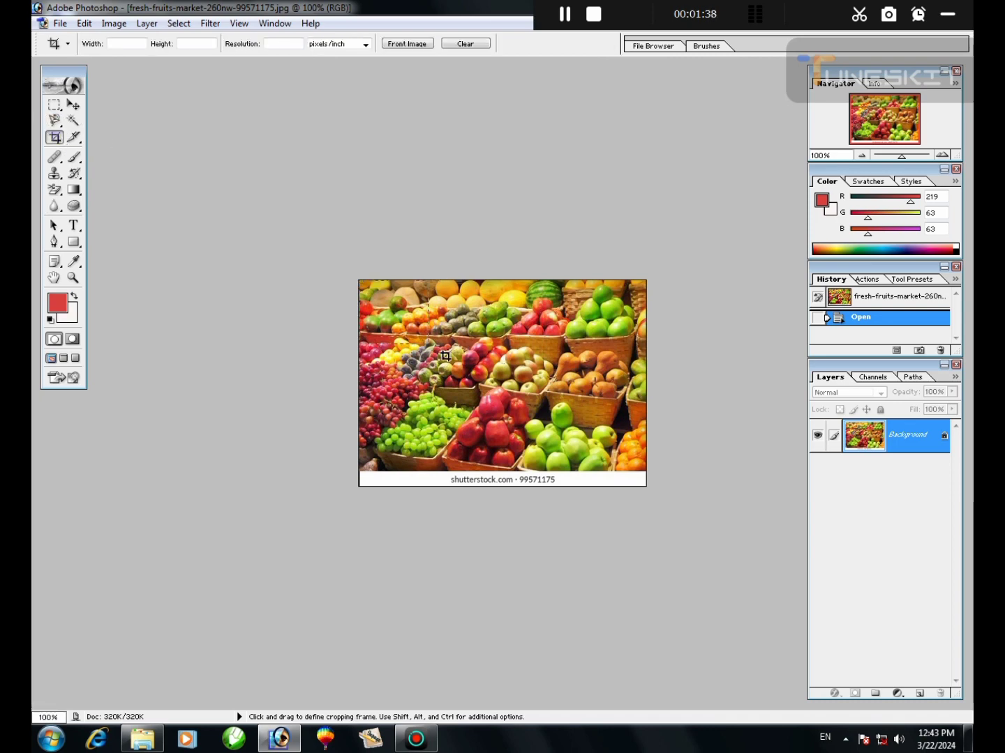
left_click_drag(445, 356, 647, 472)
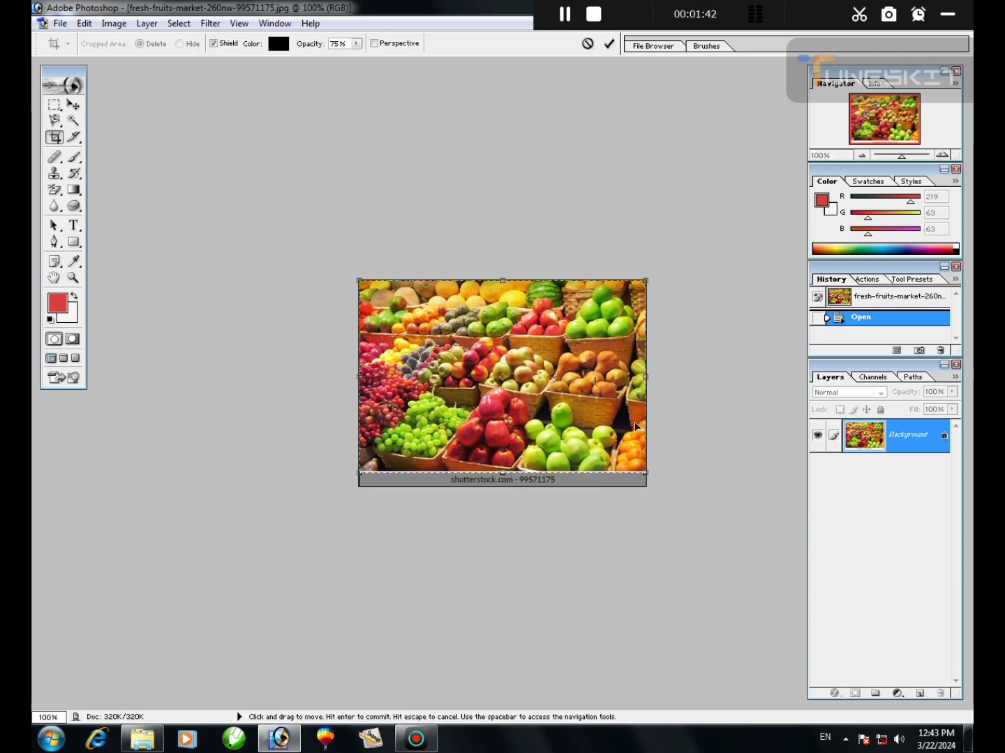
key("Return")
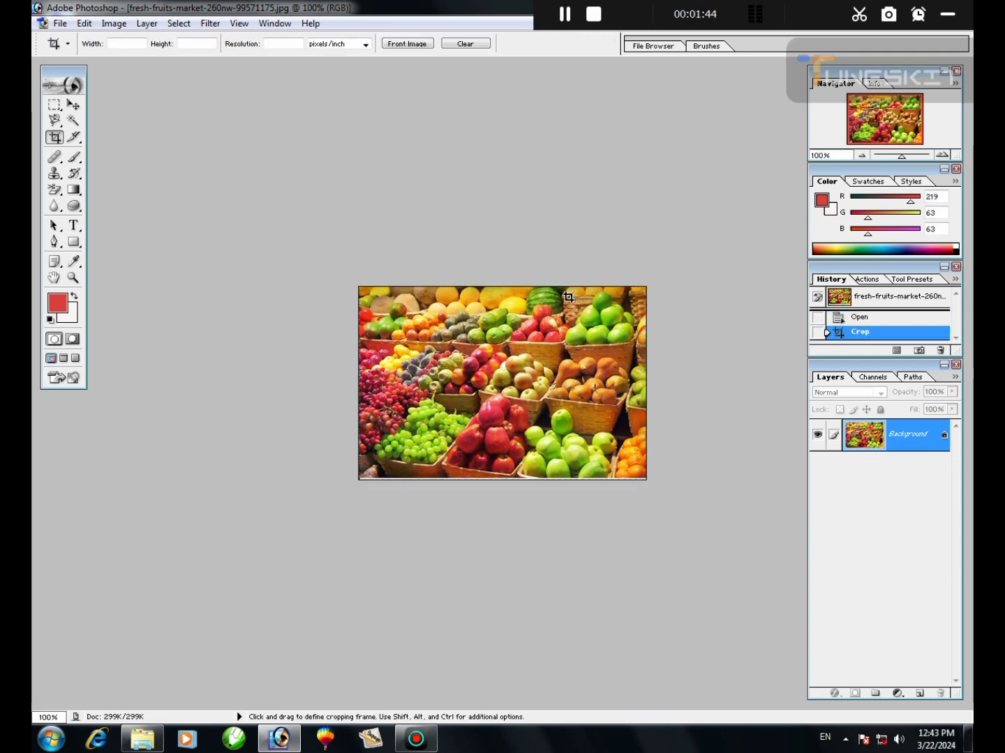
- Try to move the locked Background layer with the Move tool and dismiss the resulting alerts
left_click(74, 106)
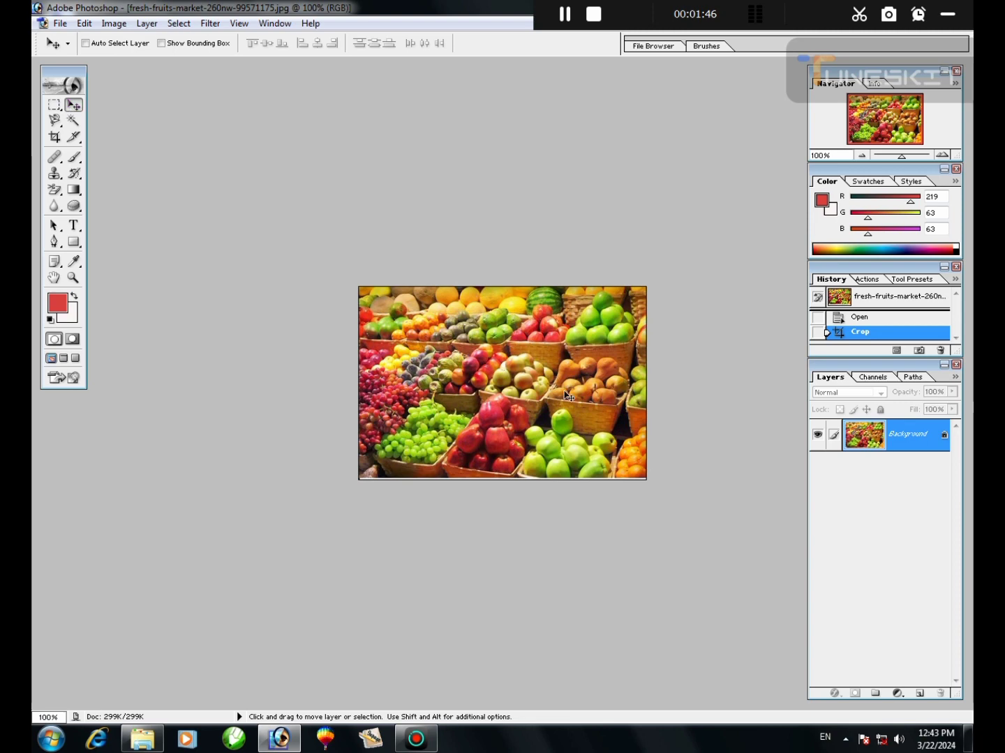
left_click(535, 399)
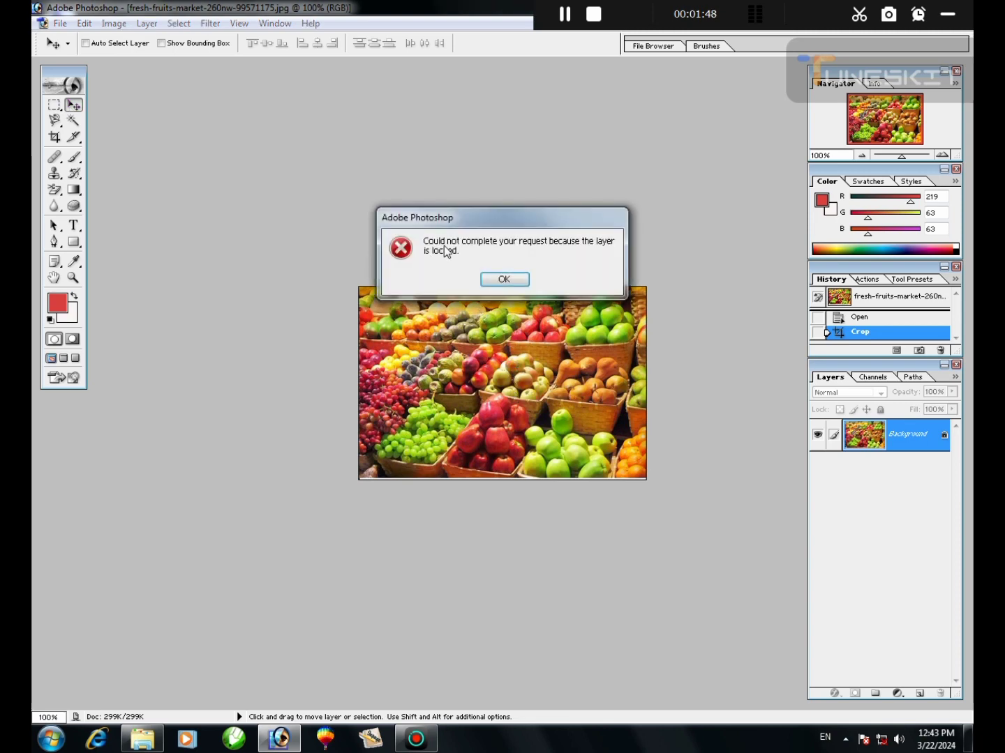
left_click(518, 283)
left_click(498, 282)
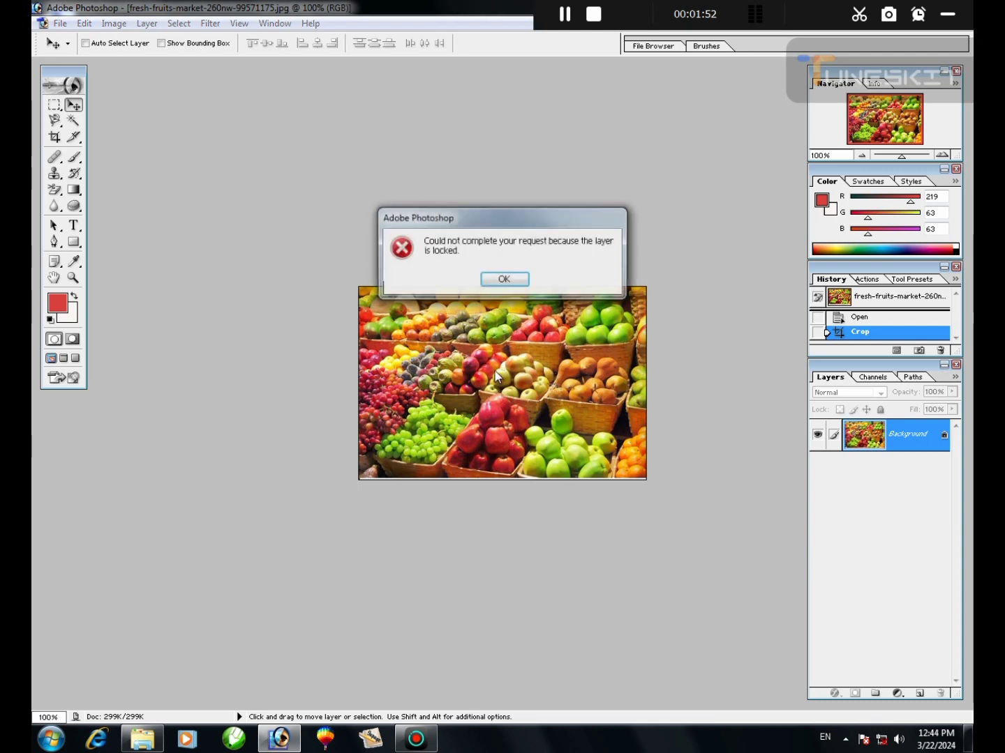
left_click(502, 280)
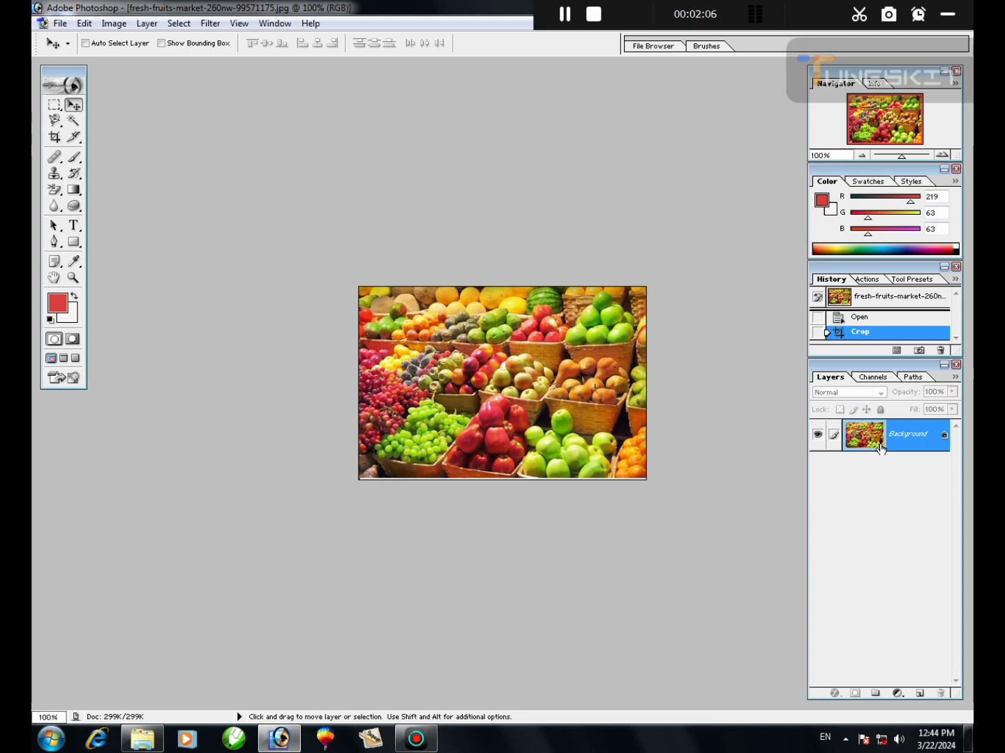
- Add a new empty layer above the Background and make it the active layer
left_click(919, 694)
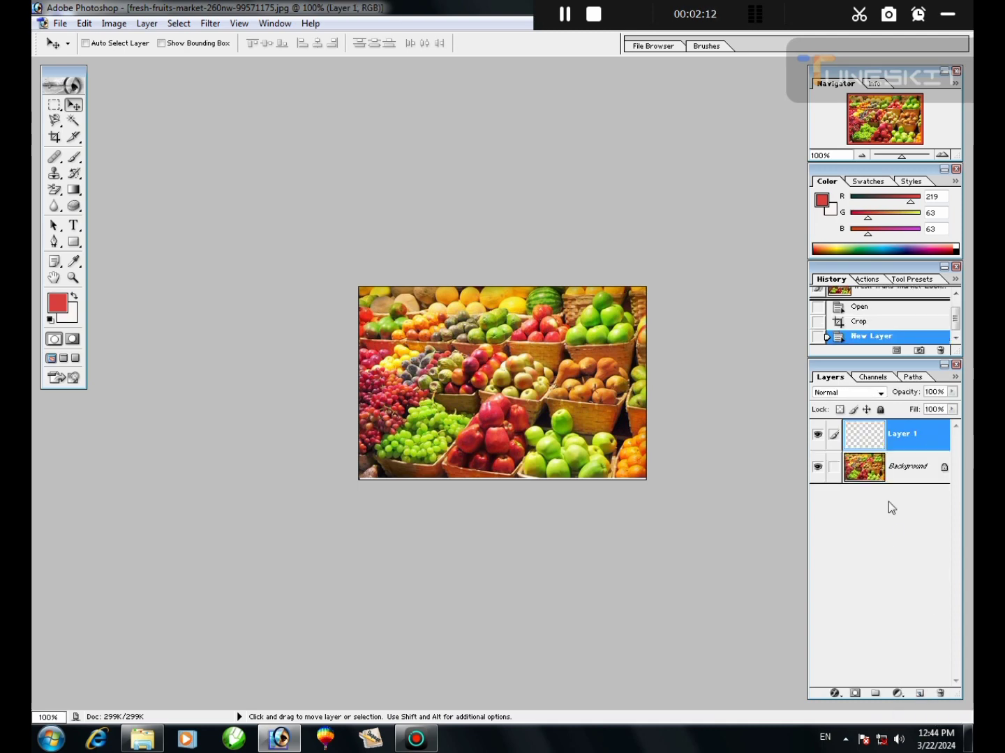
left_click(913, 467)
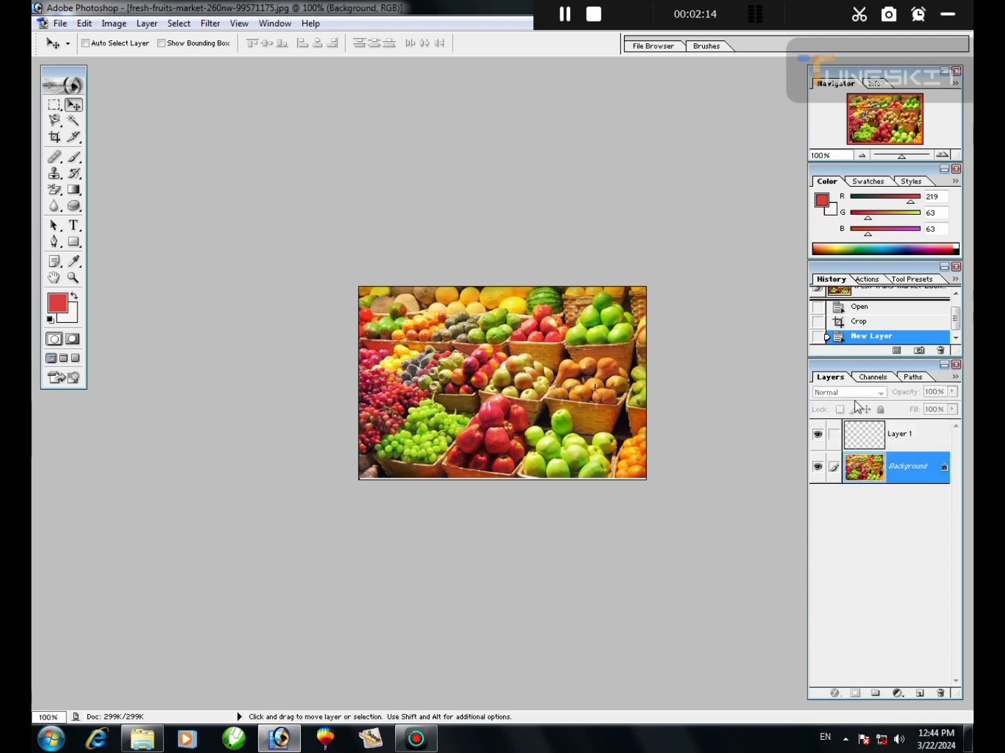
left_click(886, 436)
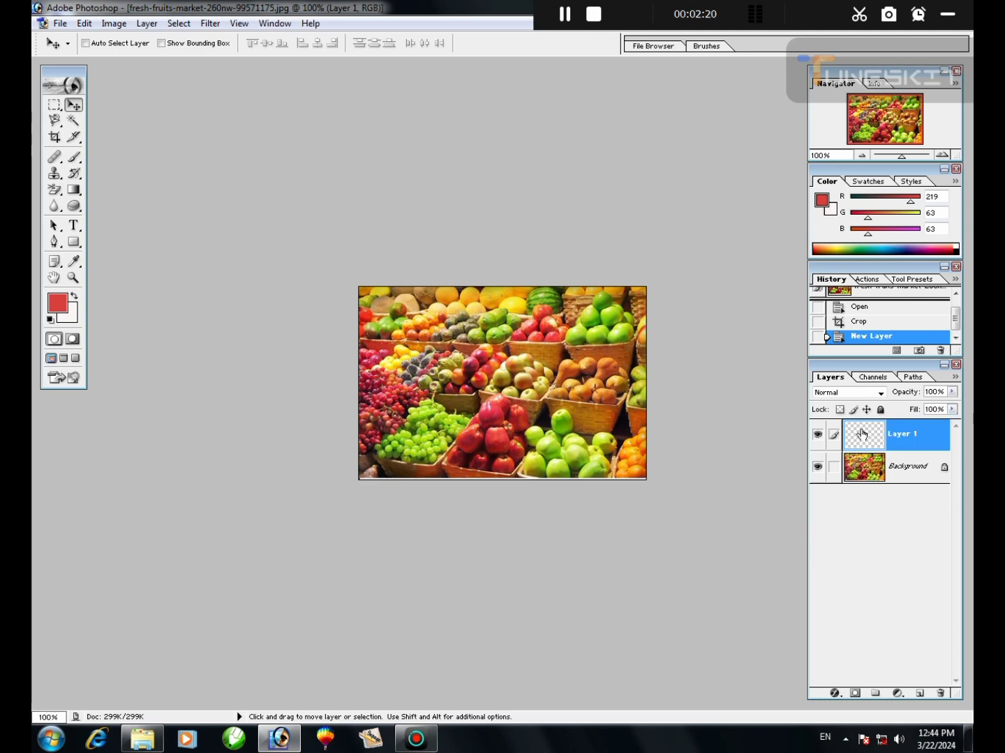
- Paint red over the middle of the photo on Layer 1, using the brush at 424 px and at 63 px
left_click(73, 157)
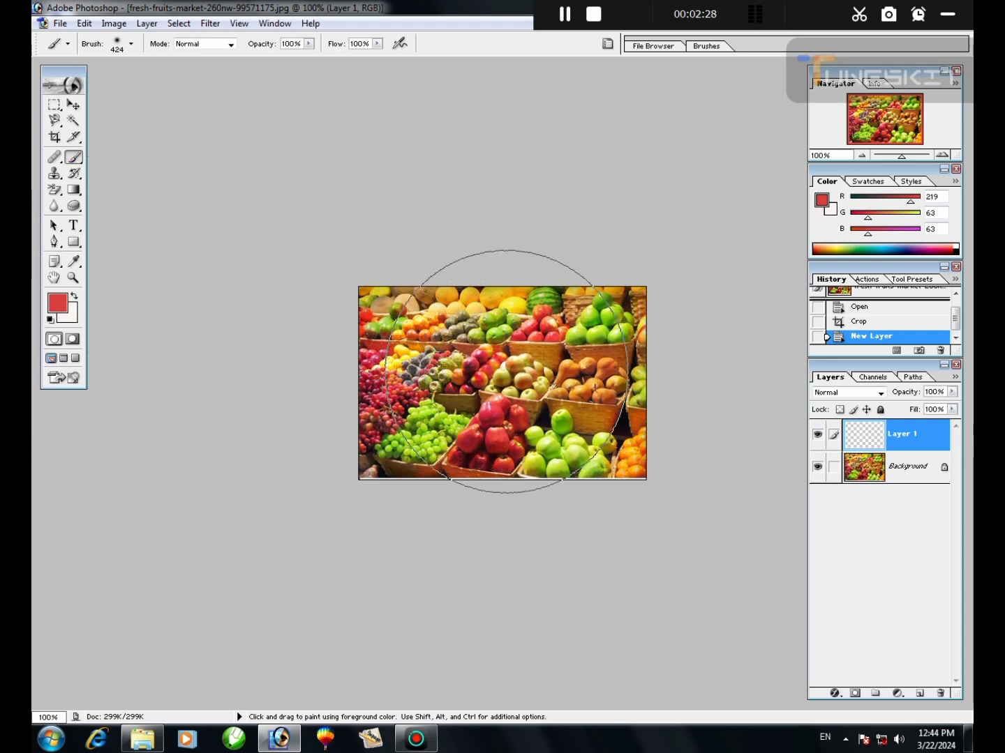
left_click_drag(538, 370, 538, 381)
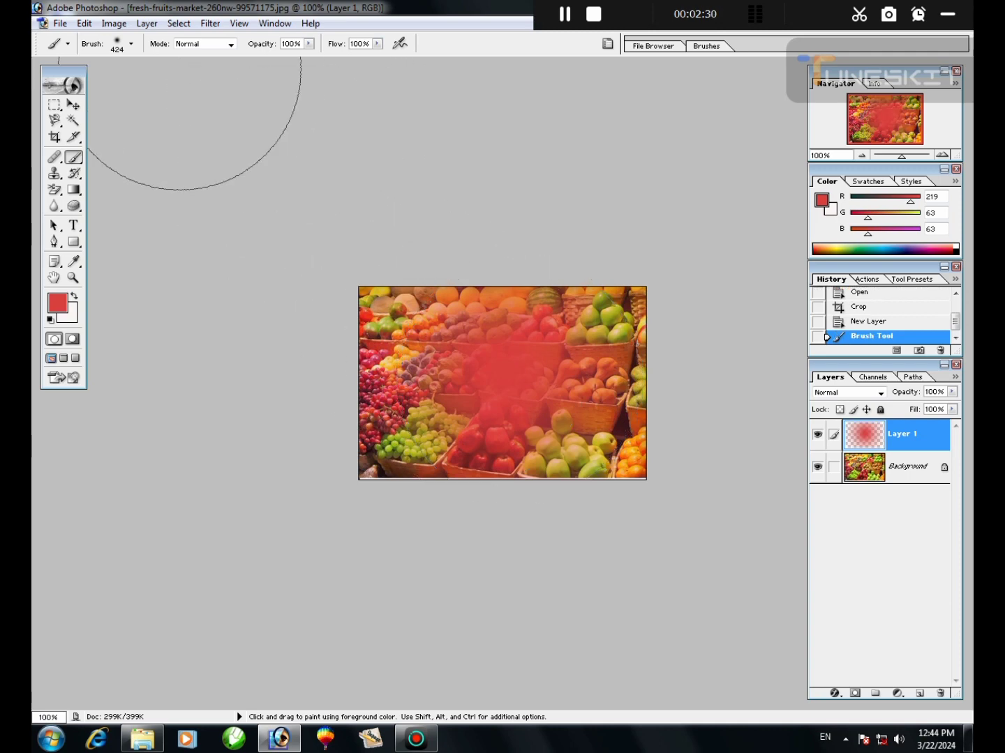
left_click(131, 44)
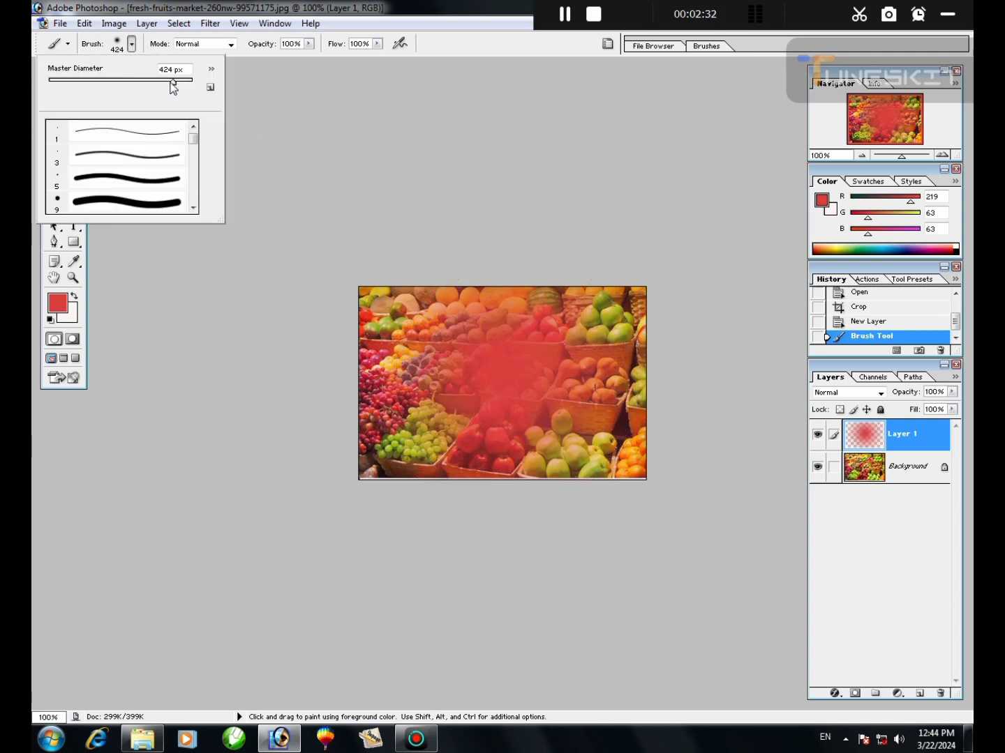
left_click_drag(170, 81, 93, 89)
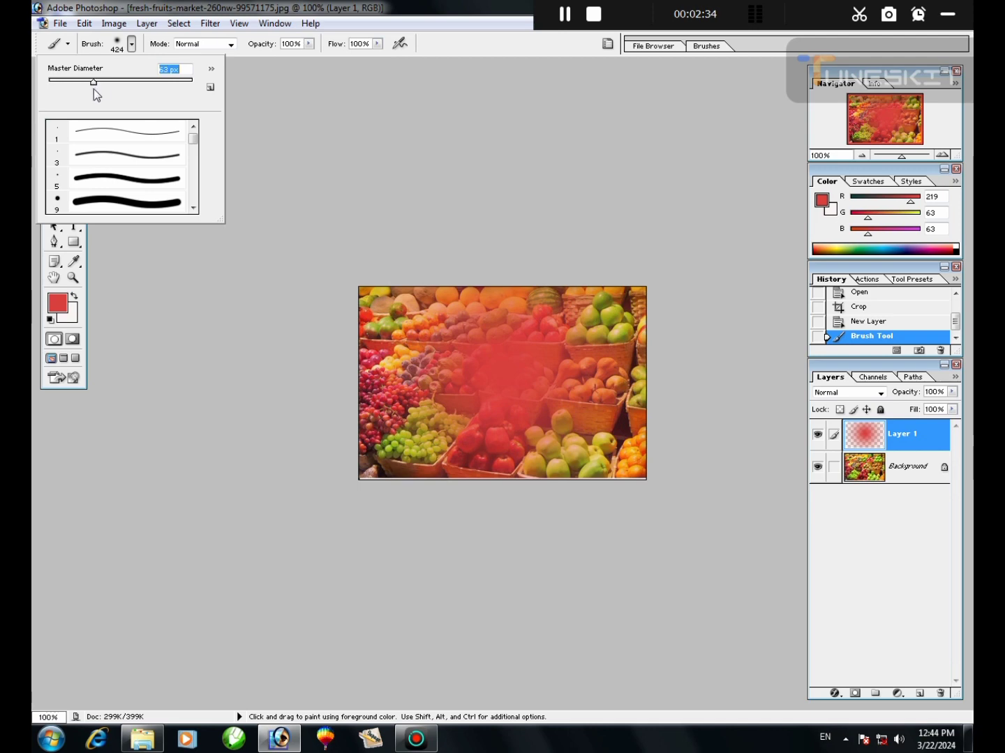
mouse_move(542, 362)
left_mouse_down()
mouse_move(608, 378)
mouse_move(531, 350)
mouse_move(518, 369)
left_mouse_up()
key("ctrl+z")
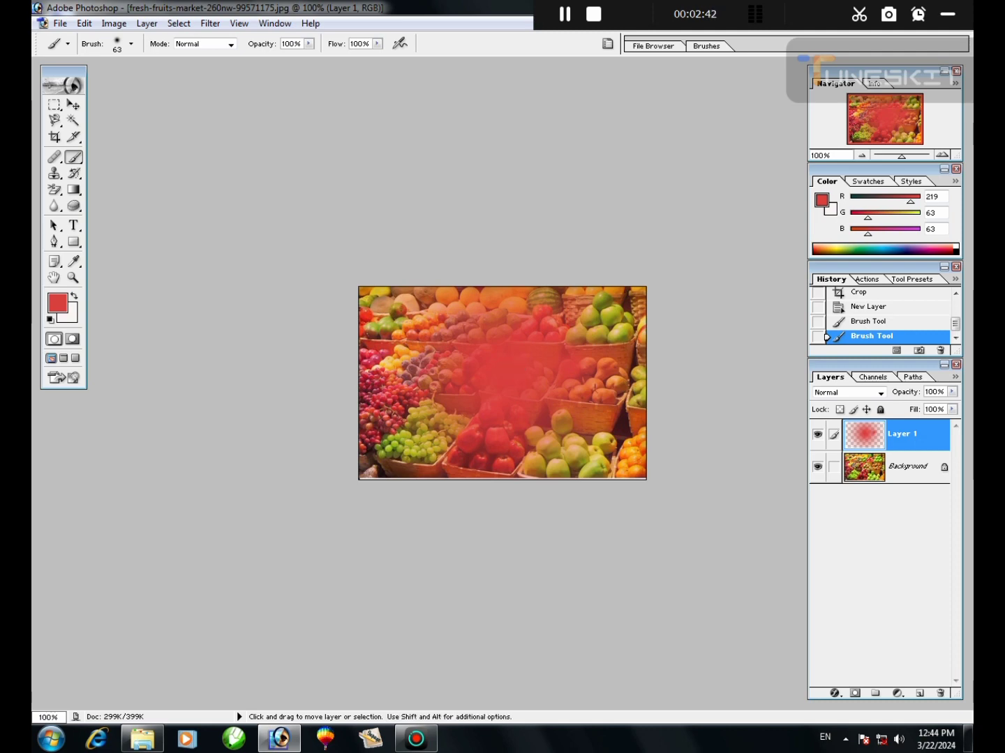
mouse_move(447, 350)
left_mouse_down()
mouse_move(496, 321)
mouse_move(460, 372)
mouse_move(515, 289)
mouse_move(476, 365)
mouse_move(539, 380)
mouse_move(493, 409)
mouse_move(510, 440)
mouse_move(503, 372)
mouse_move(560, 392)
left_mouse_up()
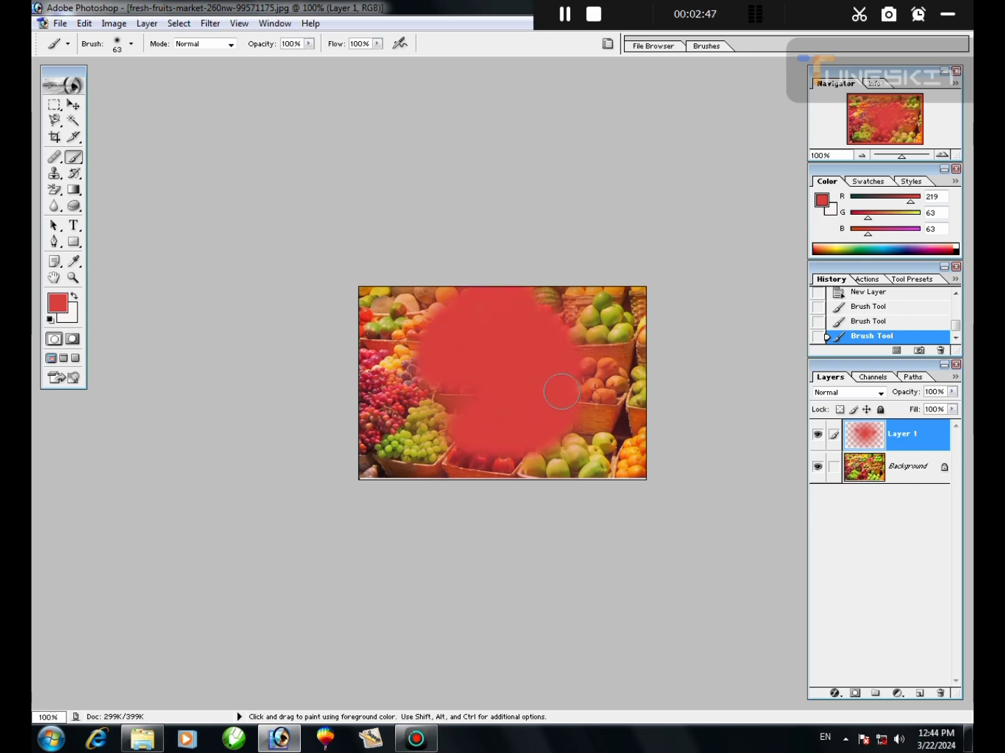
- Move the red paint on Layer 1 slightly downward and set the layer's fill to 48%
left_click(74, 104)
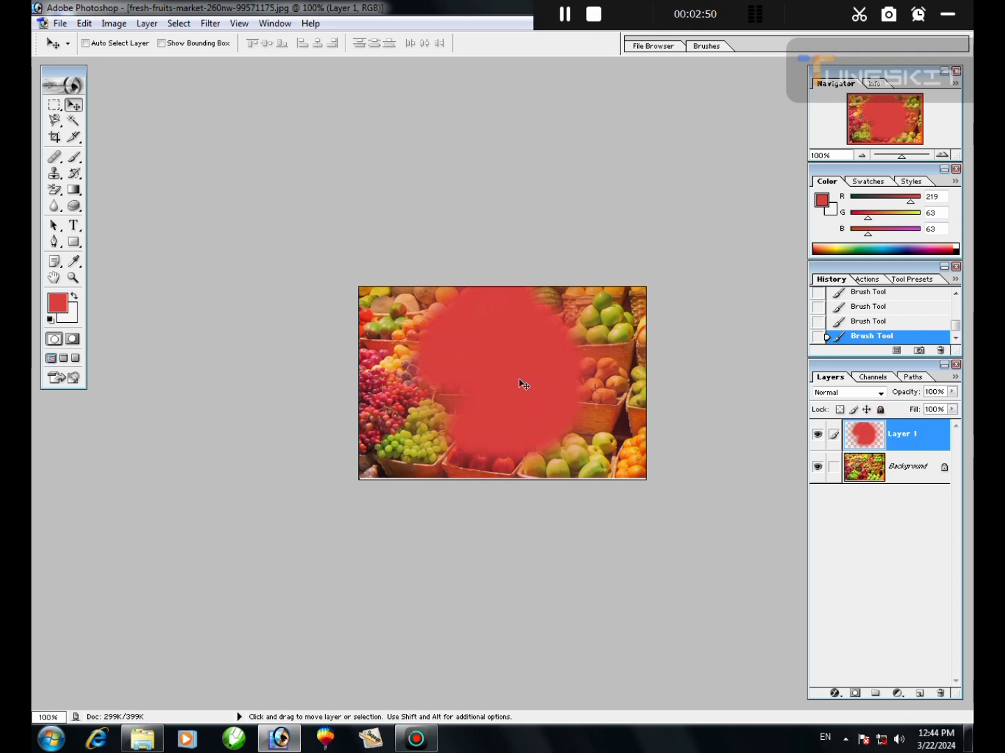
left_click_drag(521, 384, 518, 414)
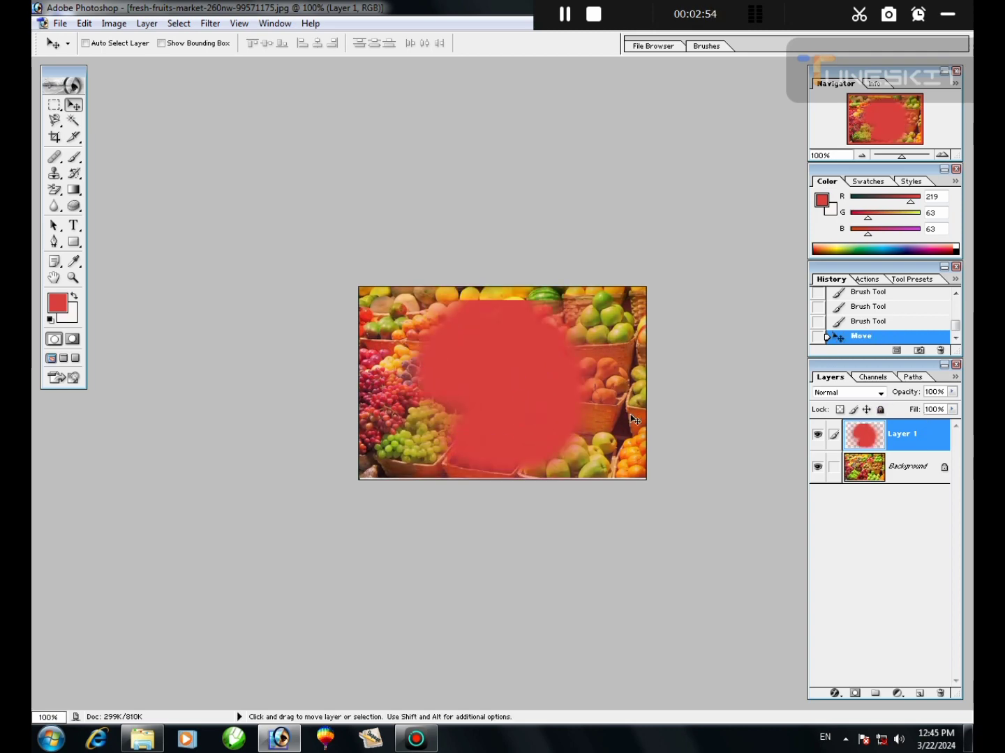
left_click(951, 410)
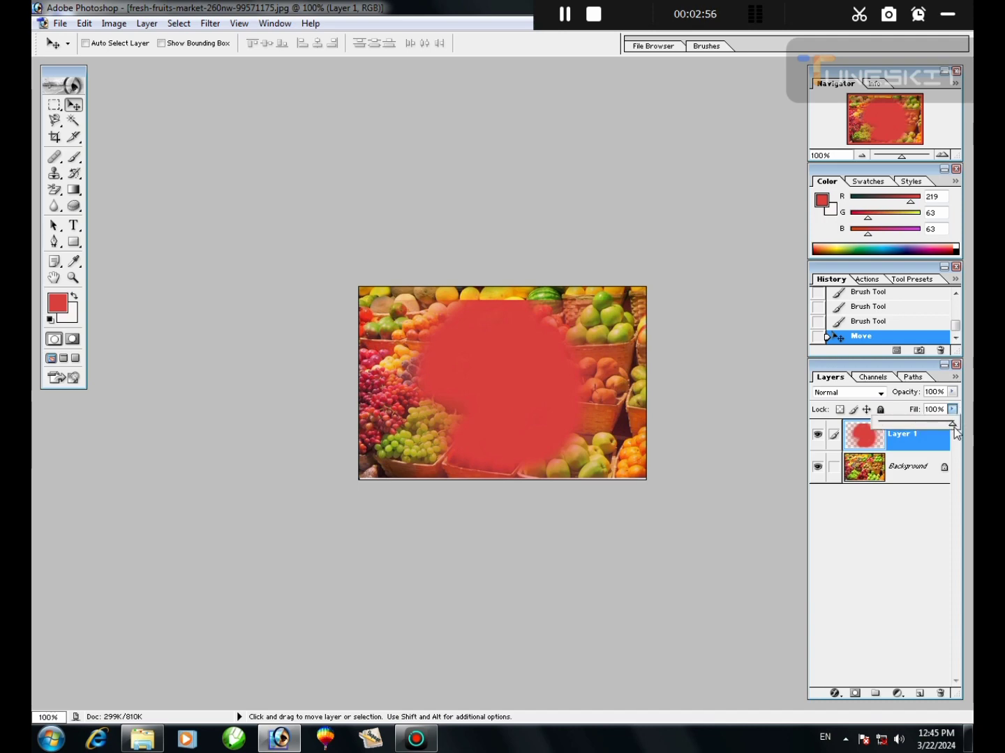
left_click_drag(953, 427, 937, 429)
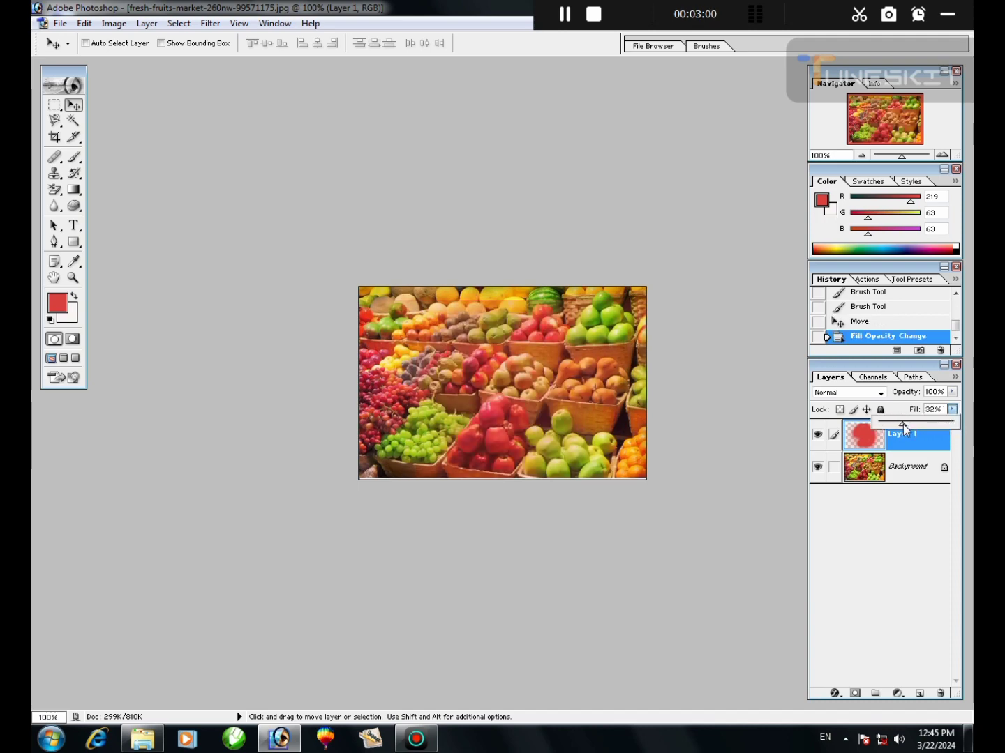
left_click_drag(903, 424, 914, 424)
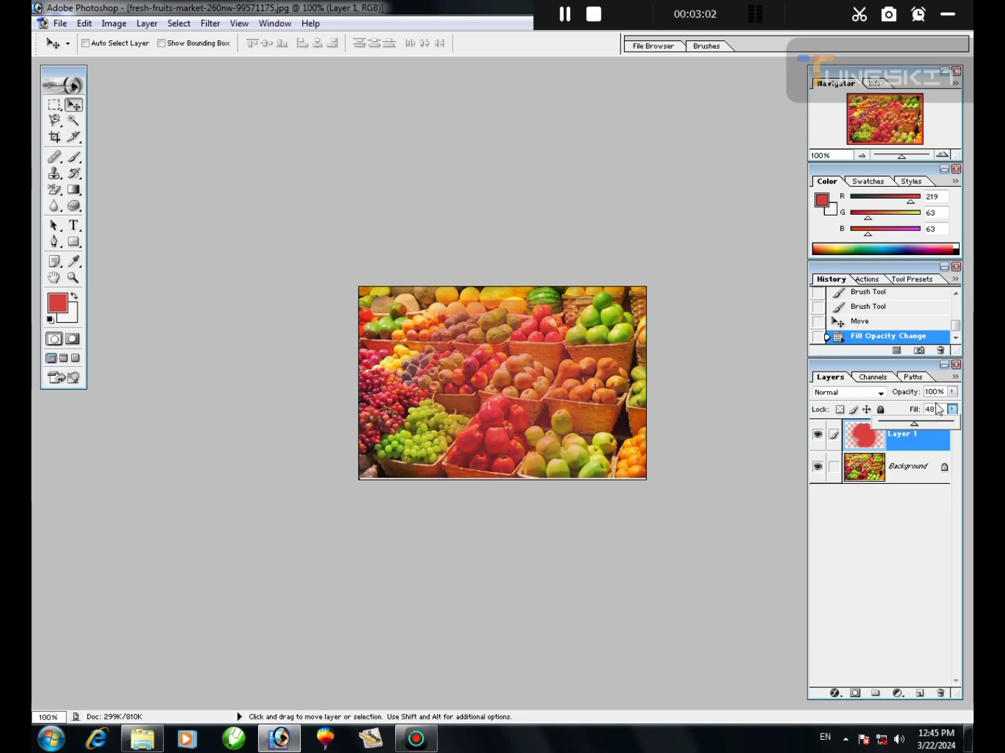
- Try out different opacity levels on Layer 1 and return its opacity to 100%
left_click(953, 395)
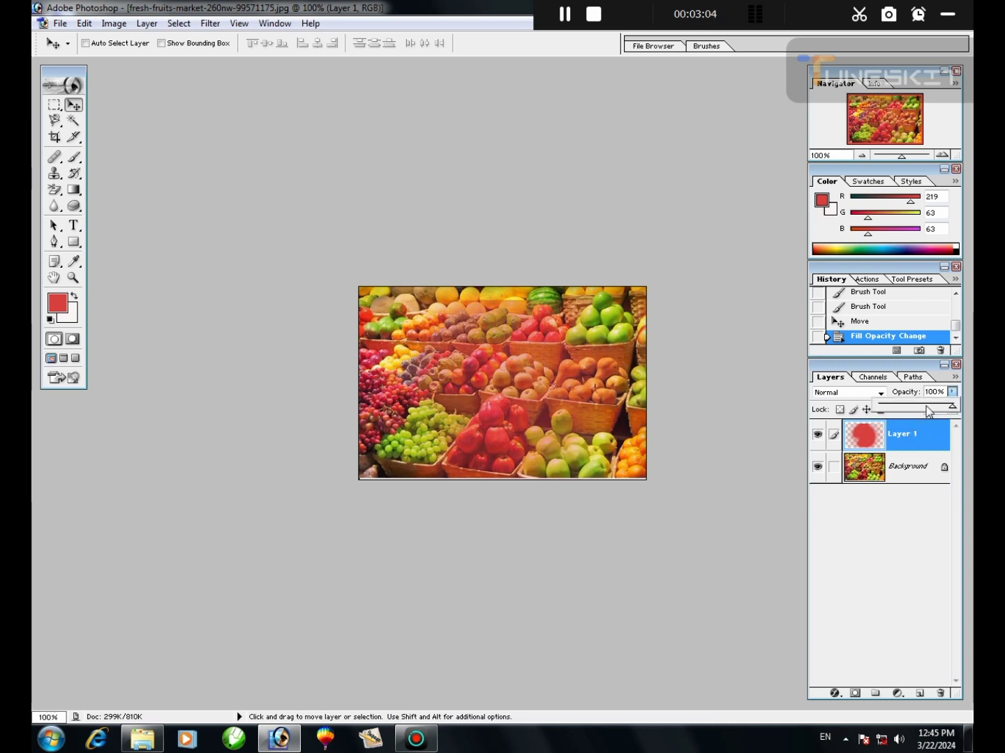
mouse_move(954, 410)
left_mouse_down()
mouse_move(925, 411)
mouse_move(957, 405)
left_mouse_up()
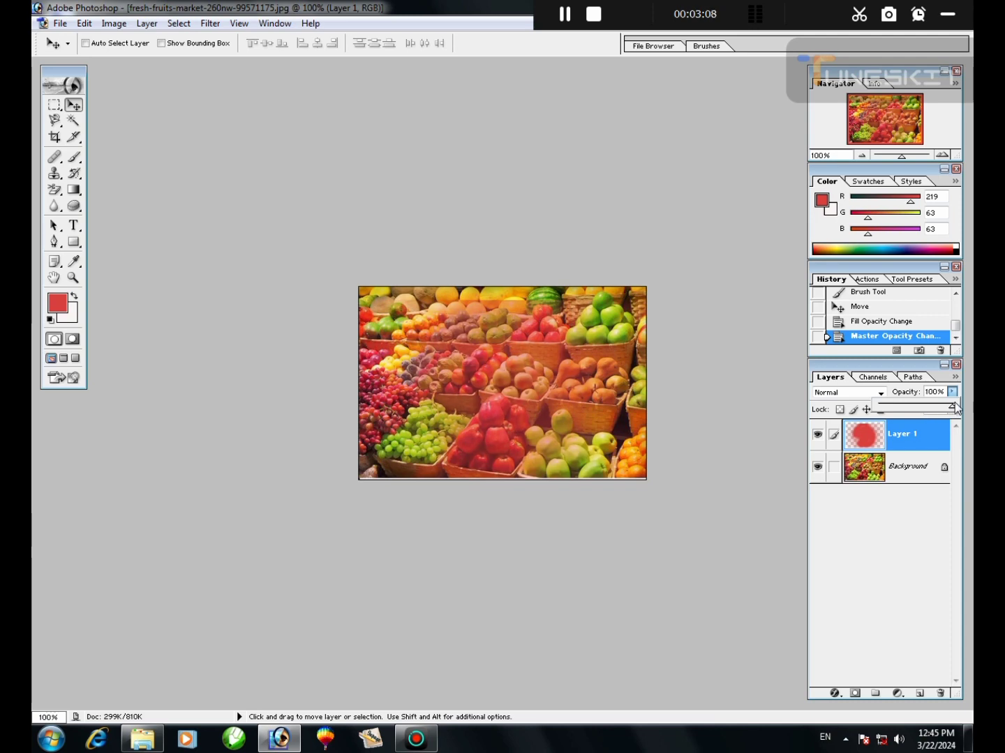
left_click(937, 543)
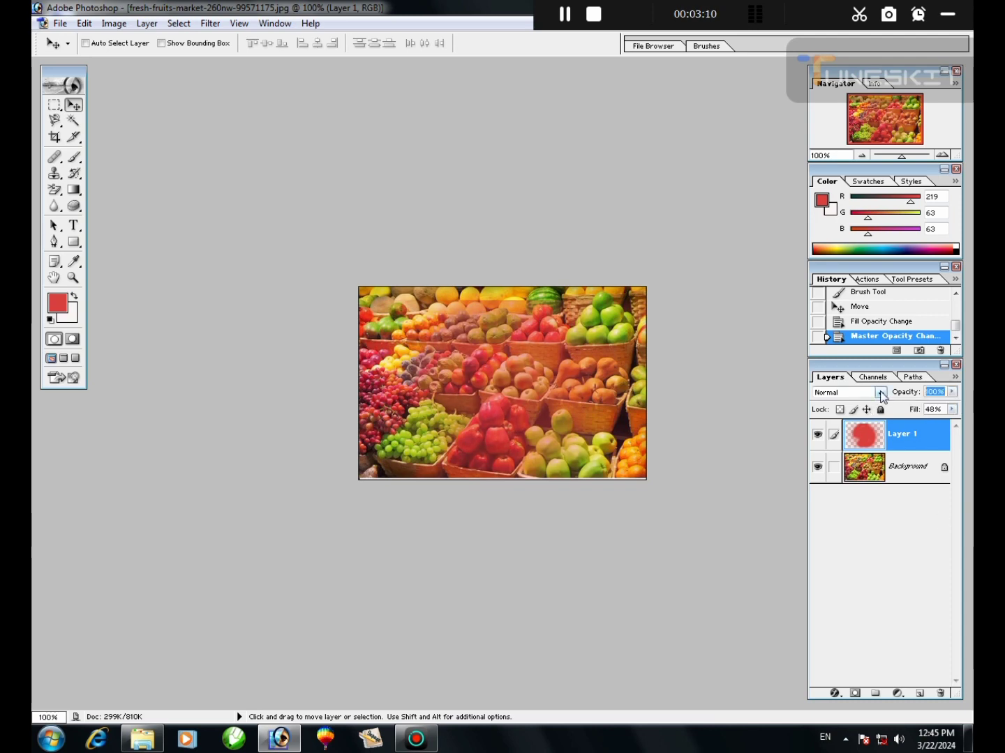
- Try the Color Burn blending mode on Layer 1 and switch it back to Normal
left_click(881, 393)
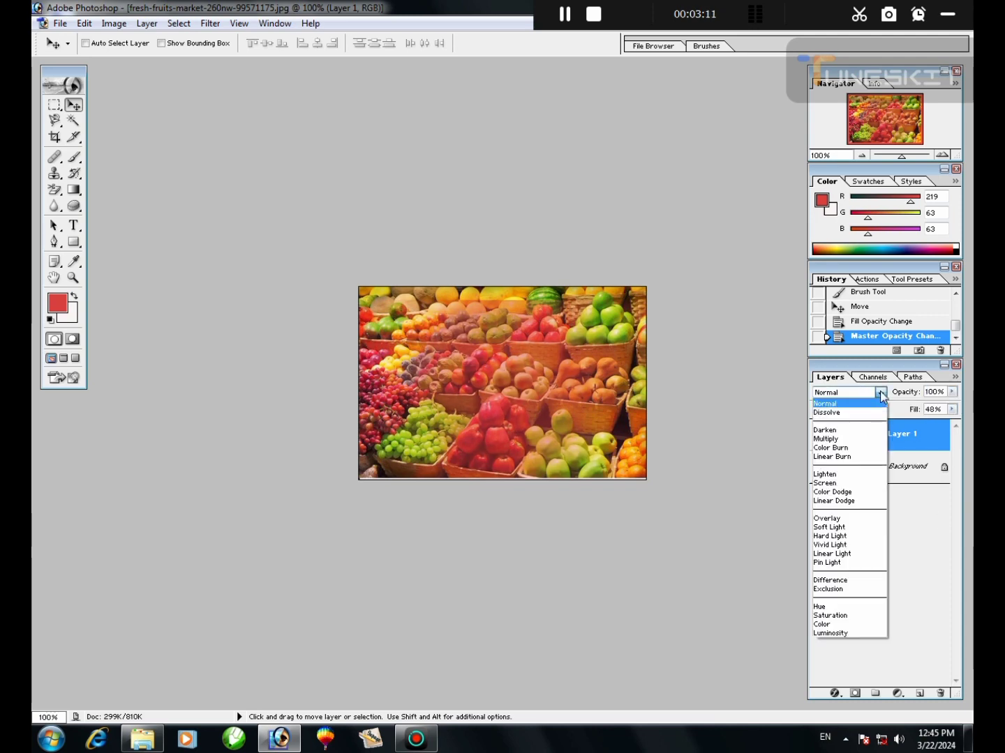
left_click(851, 448)
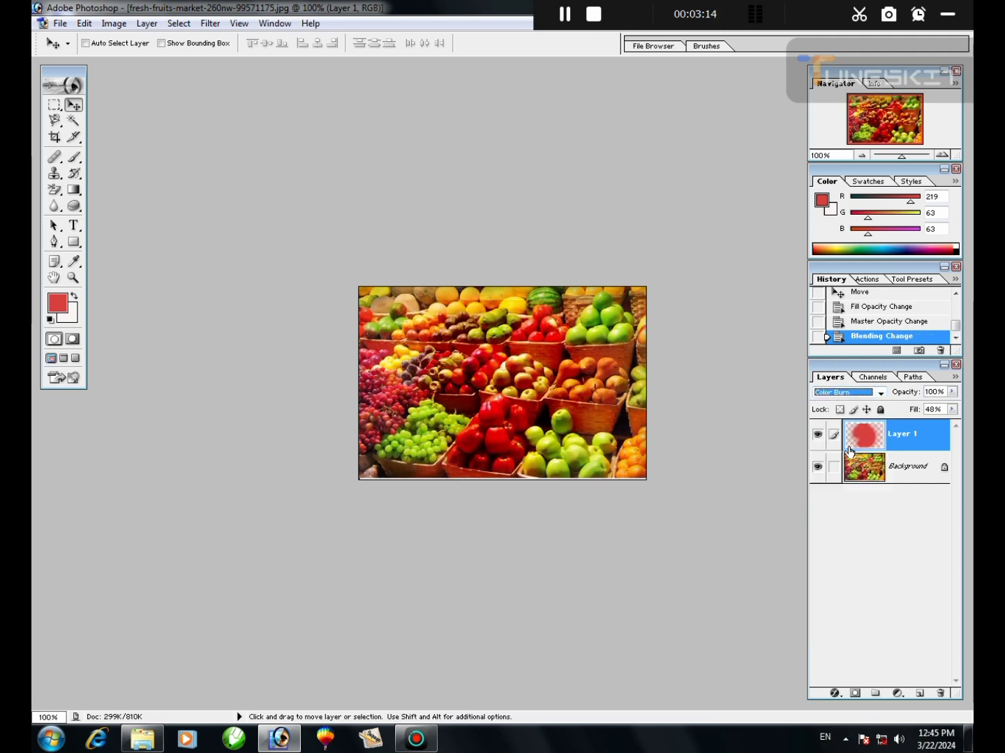
left_click(877, 393)
left_click(839, 402)
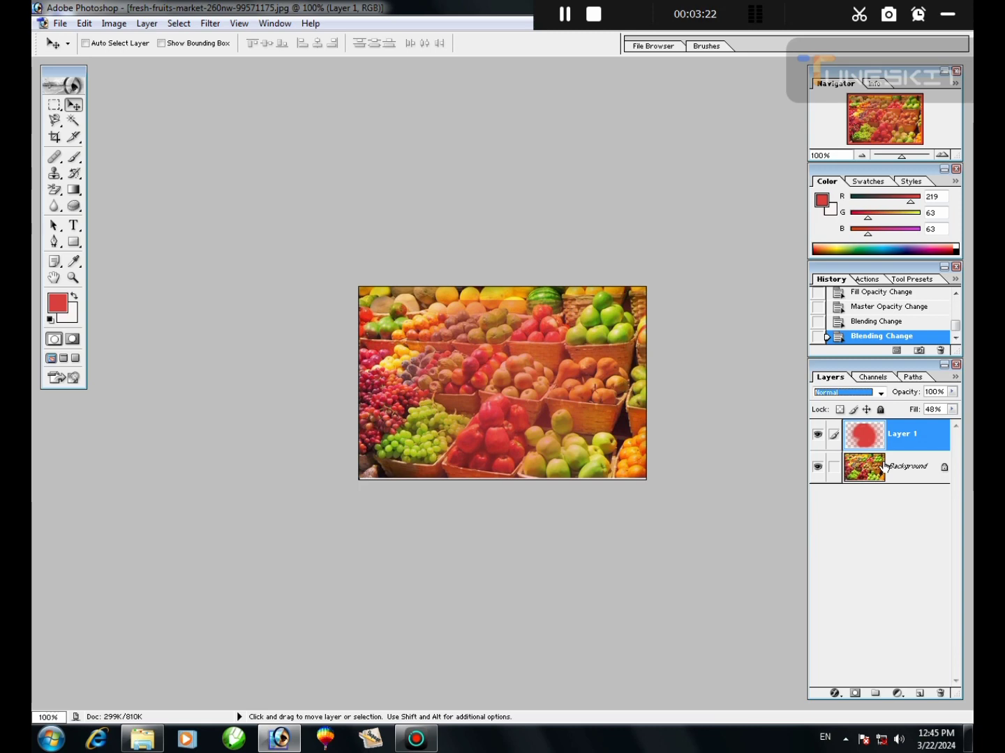
- Shift the red paint on Layer 1 slightly upward over the photo
mouse_move(516, 377)
left_mouse_down()
mouse_move(536, 368)
mouse_move(516, 386)
mouse_move(525, 367)
mouse_move(517, 387)
mouse_move(518, 369)
left_mouse_up()
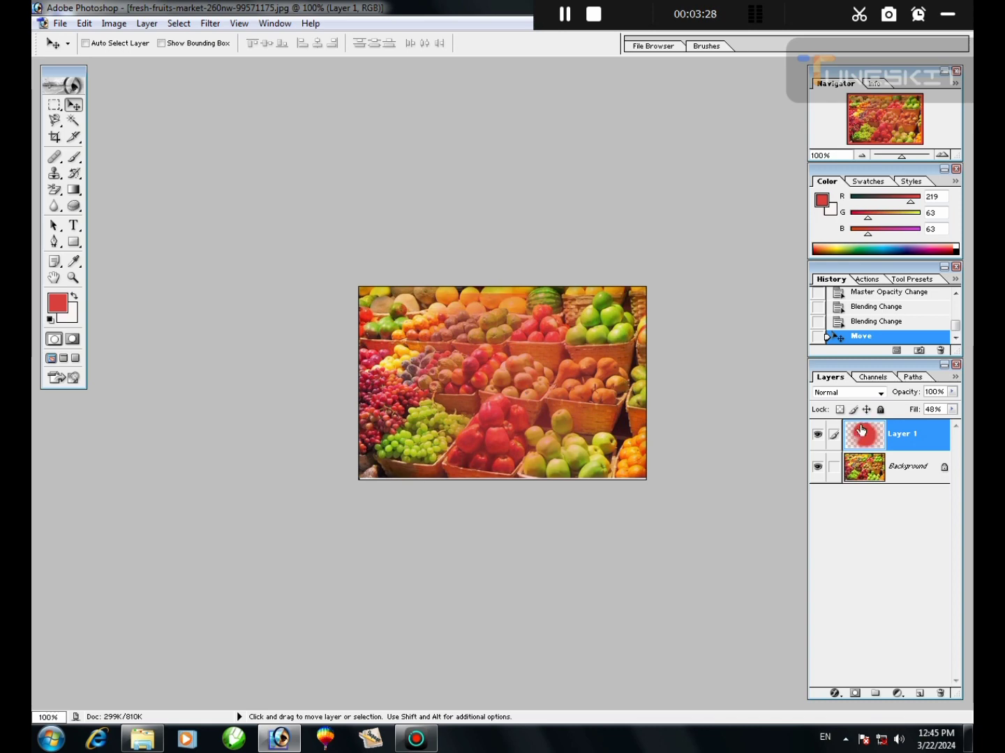
- Convert the locked Background into a regular layer named Layer 0 and place it above Layer 1
left_click_drag(896, 437, 939, 473)
double_click(945, 472)
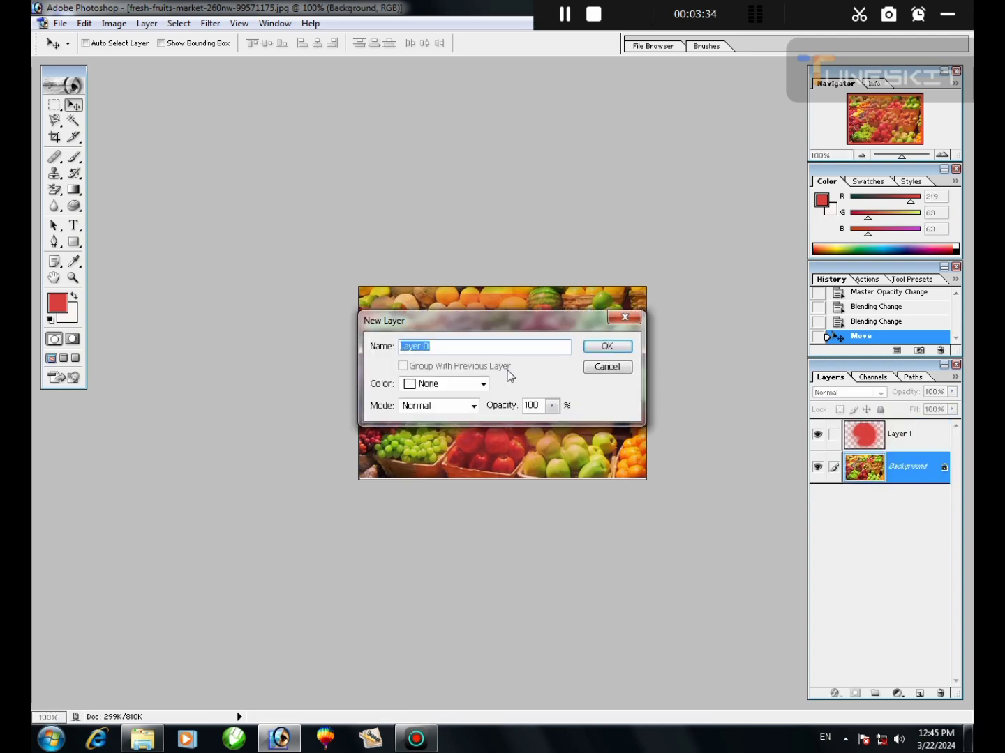
left_click(604, 350)
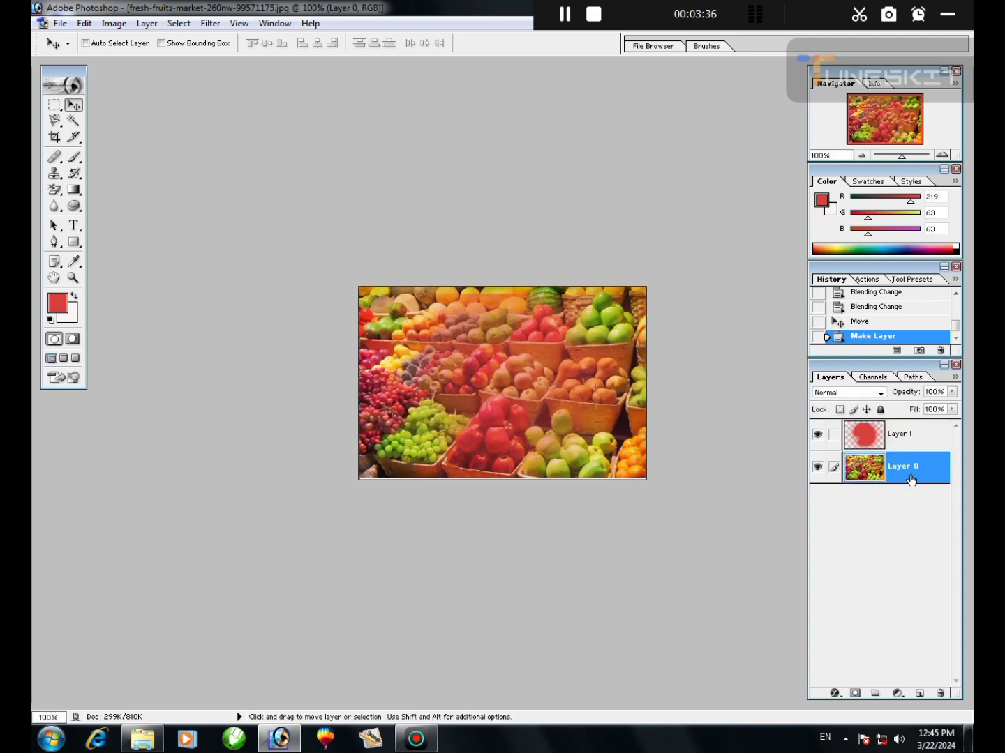
left_click_drag(921, 487, 896, 456)
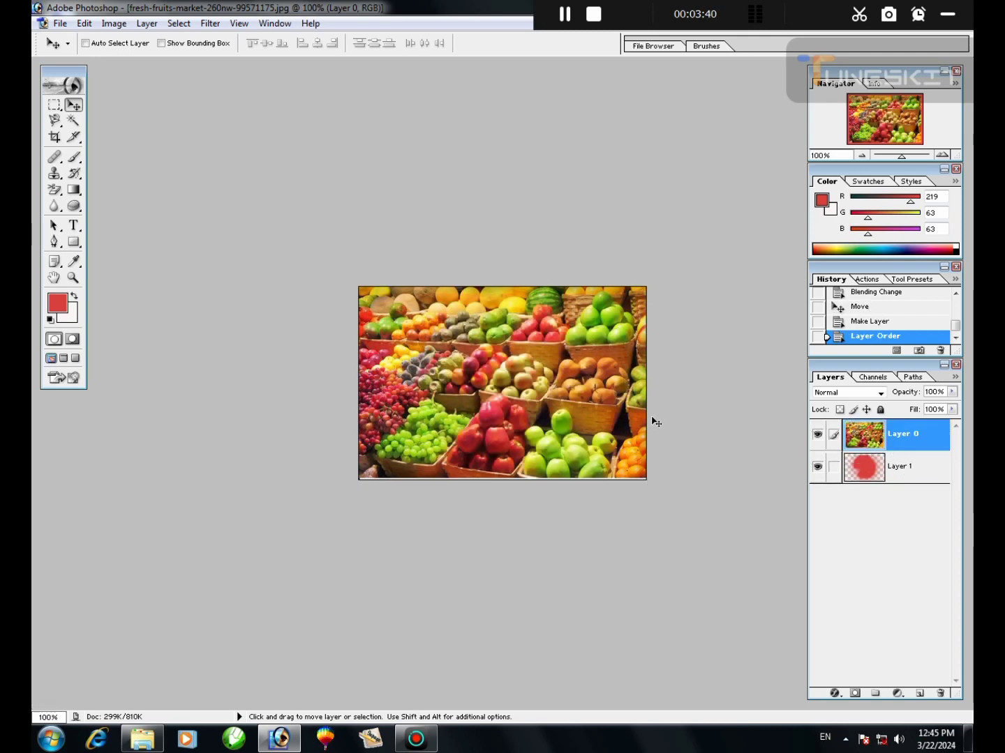
- Lower Layer 0's fill to 71% and bring it back up to 97%
left_click(949, 410)
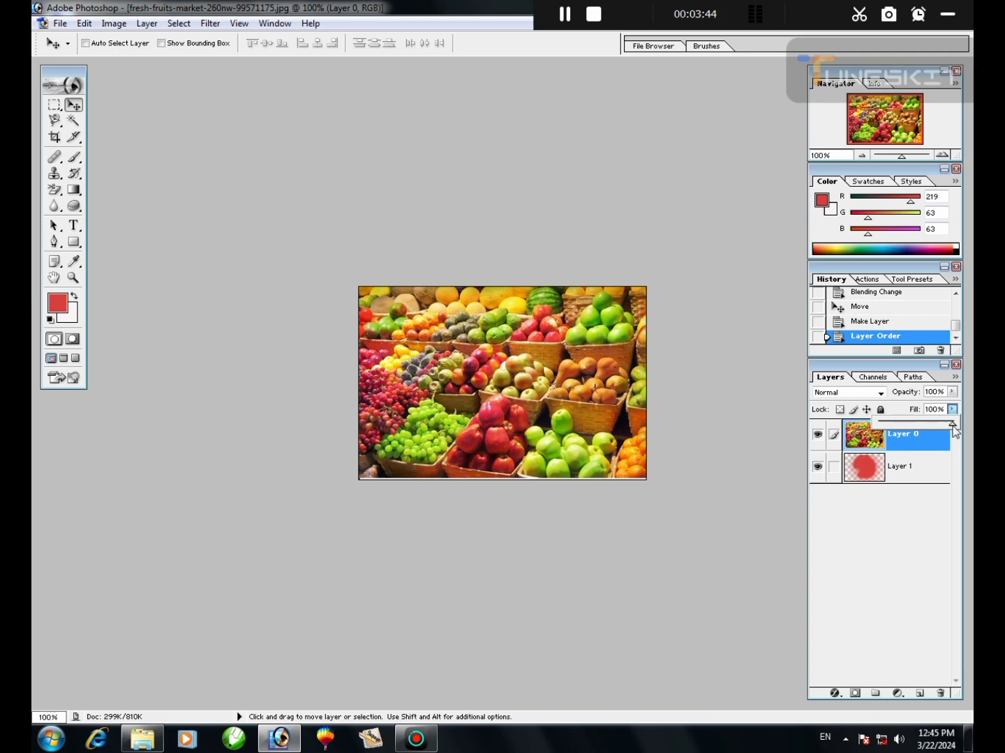
left_click_drag(953, 425, 949, 426)
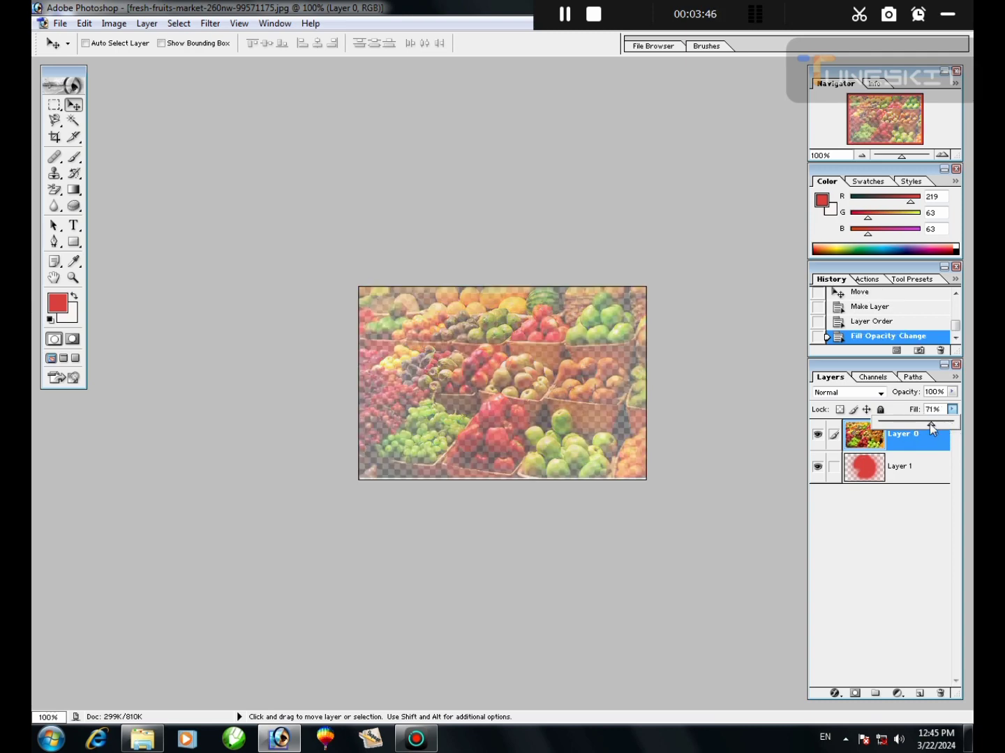
left_click_drag(930, 425, 950, 424)
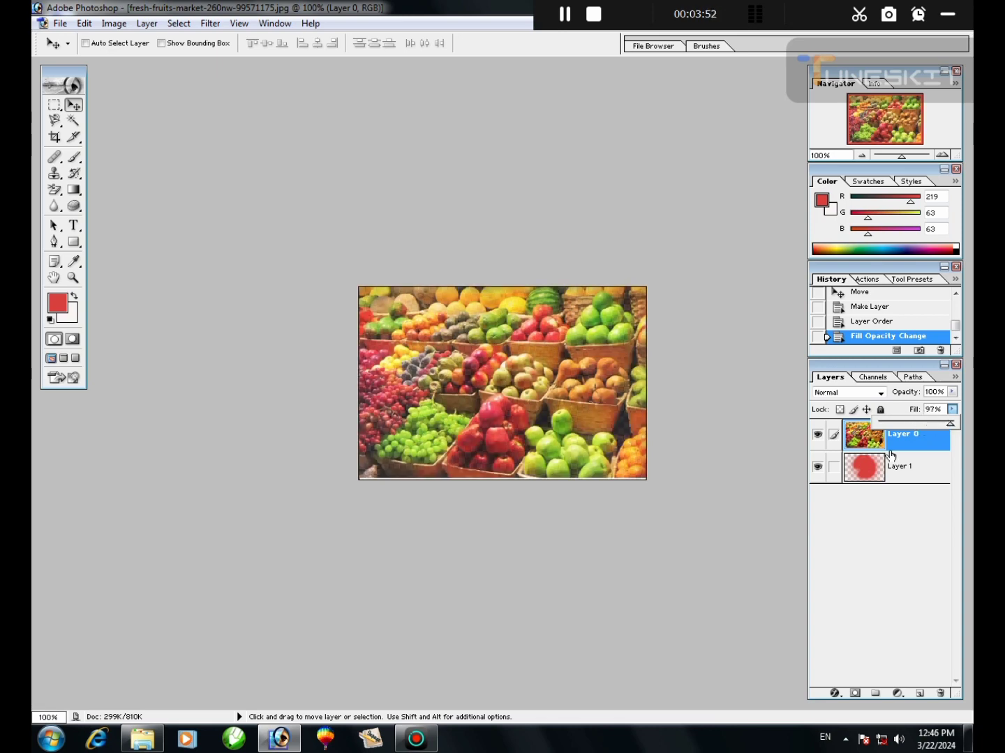
- Try out the opacity setting on Layer 0 and return its opacity to 100%
left_click(878, 477)
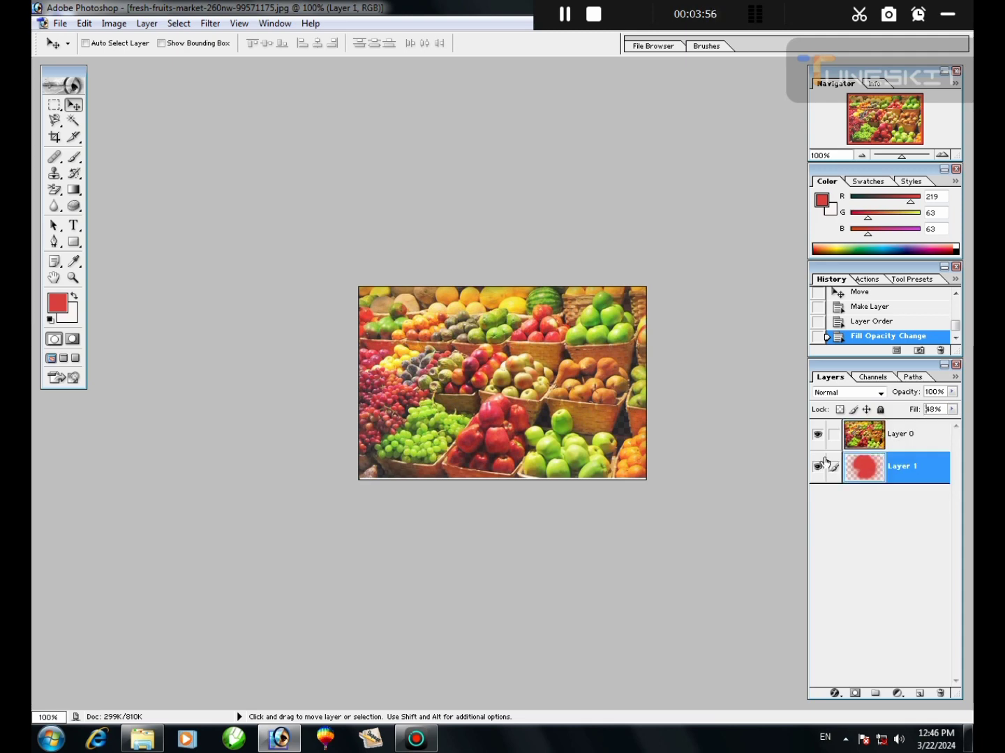
left_click(900, 437)
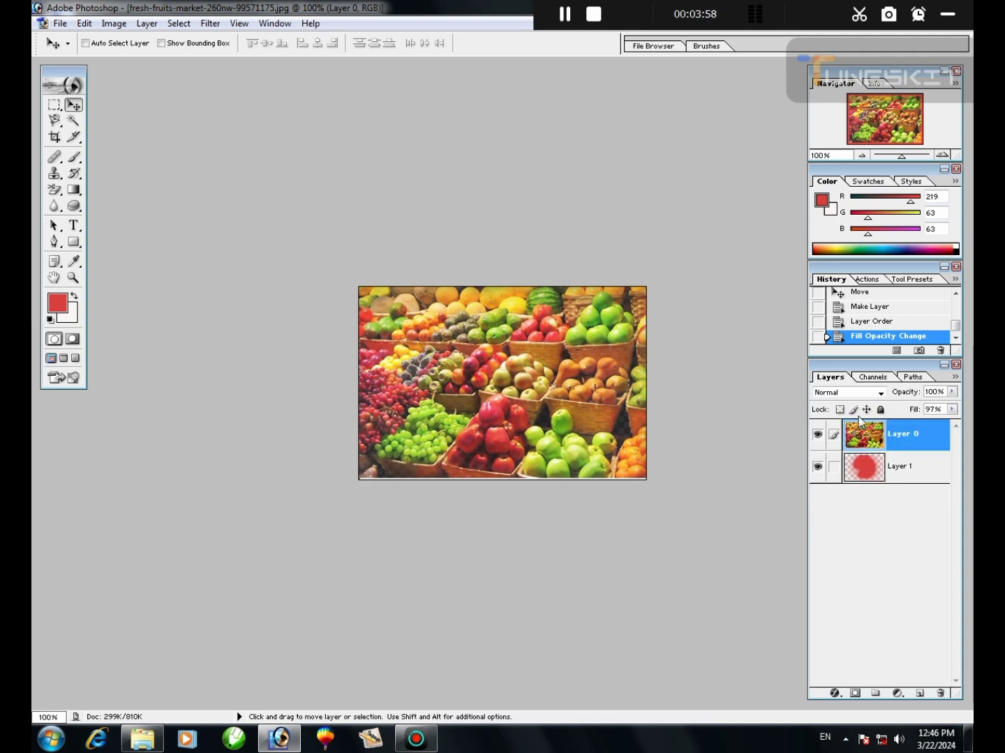
left_click(952, 392)
mouse_move(951, 410)
left_mouse_down()
mouse_move(850, 416)
mouse_move(956, 410)
left_mouse_up()
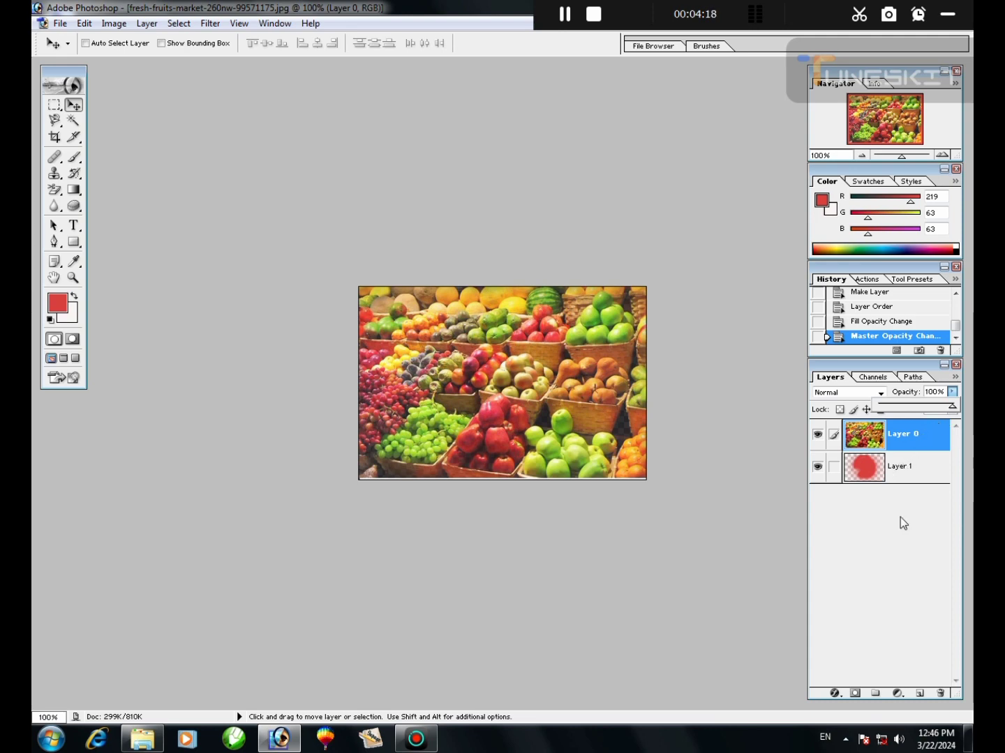
double_click(884, 468)
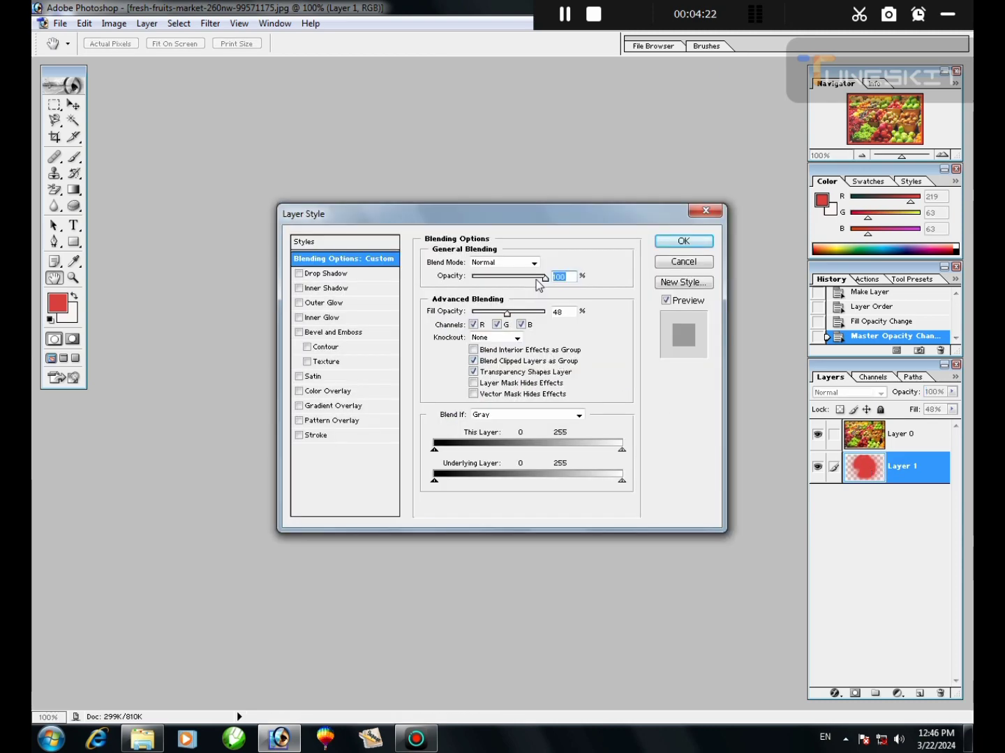
left_click(713, 209)
key("v")
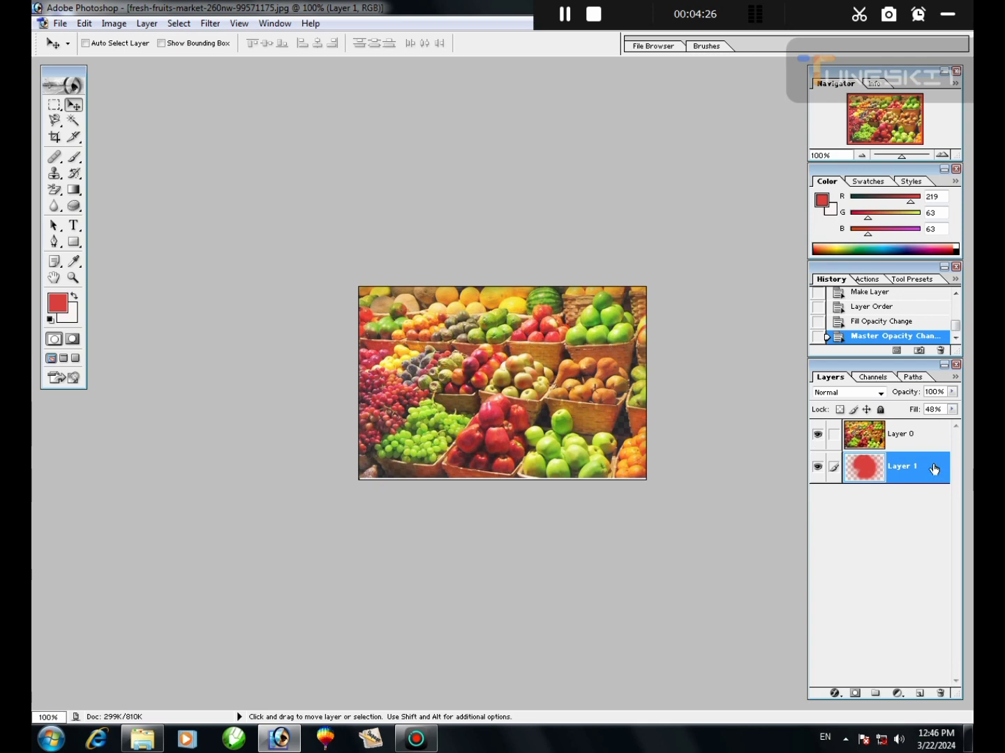
- Set Layer 1's fill to 81% and place the layer above Layer 0
left_click(953, 410)
left_click_drag(941, 424, 933, 423)
mouse_move(896, 474)
left_mouse_down()
mouse_move(892, 428)
mouse_move(899, 452)
left_mouse_up()
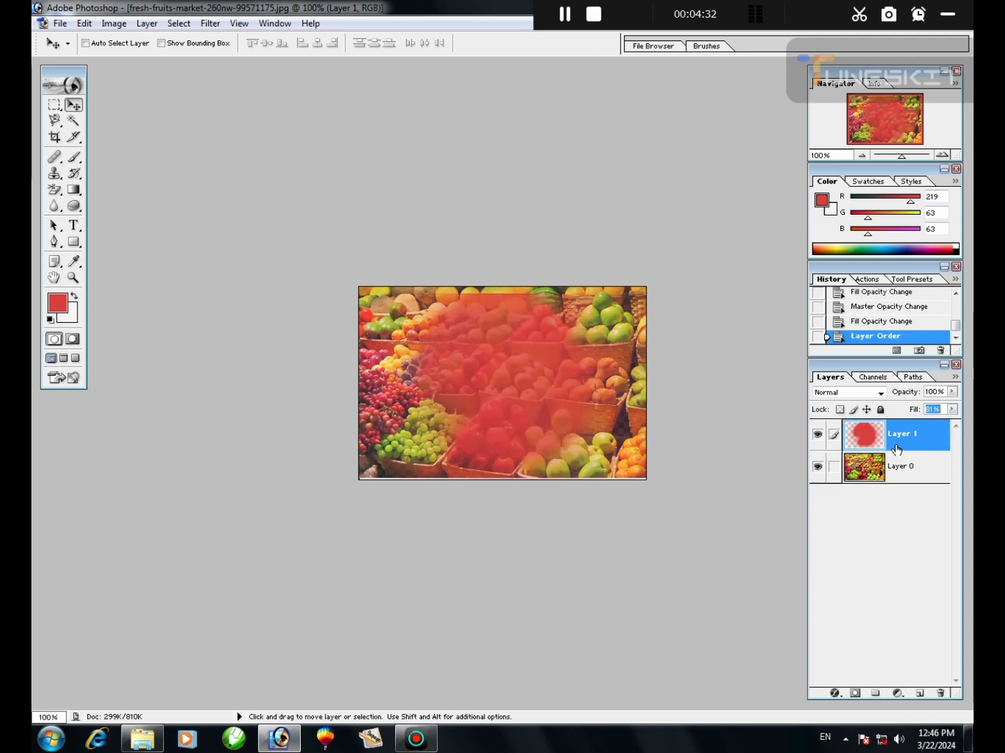
- Raise Layer 1's fill to 100%, settle it at 58%, and lock the layer's position
left_click(953, 413)
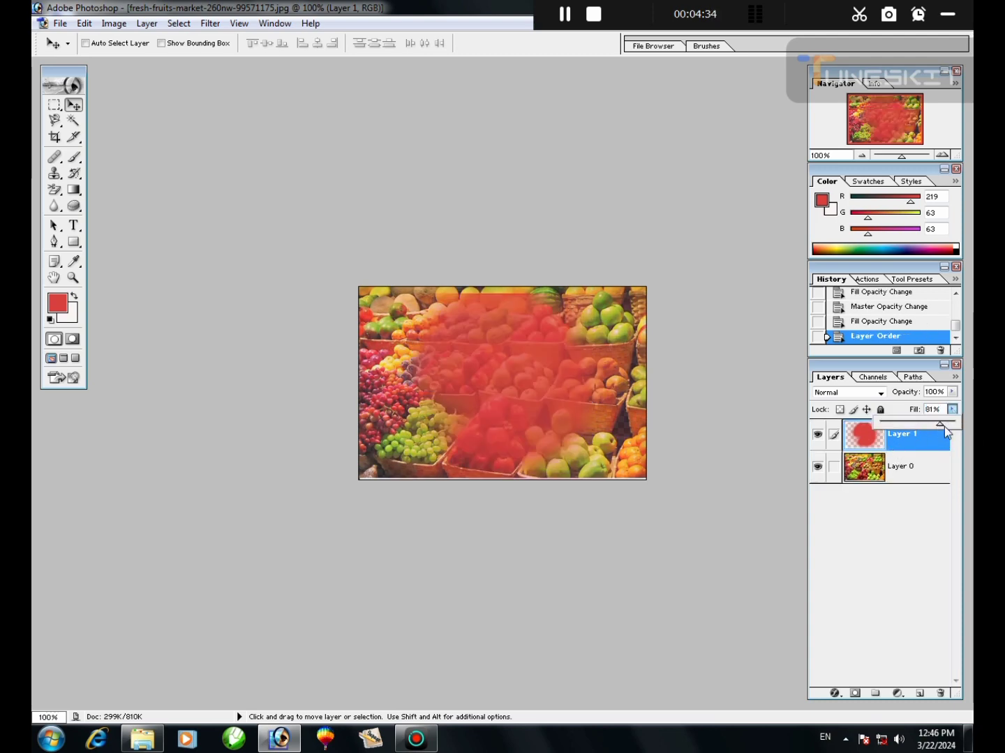
left_click_drag(942, 425, 957, 425)
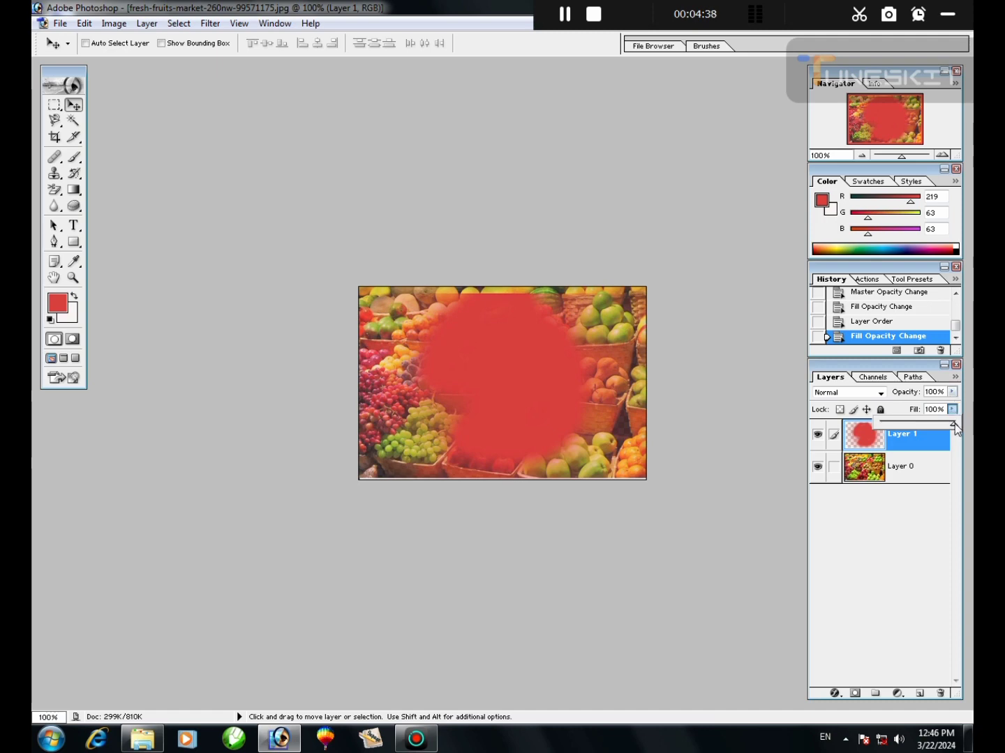
left_click(866, 411)
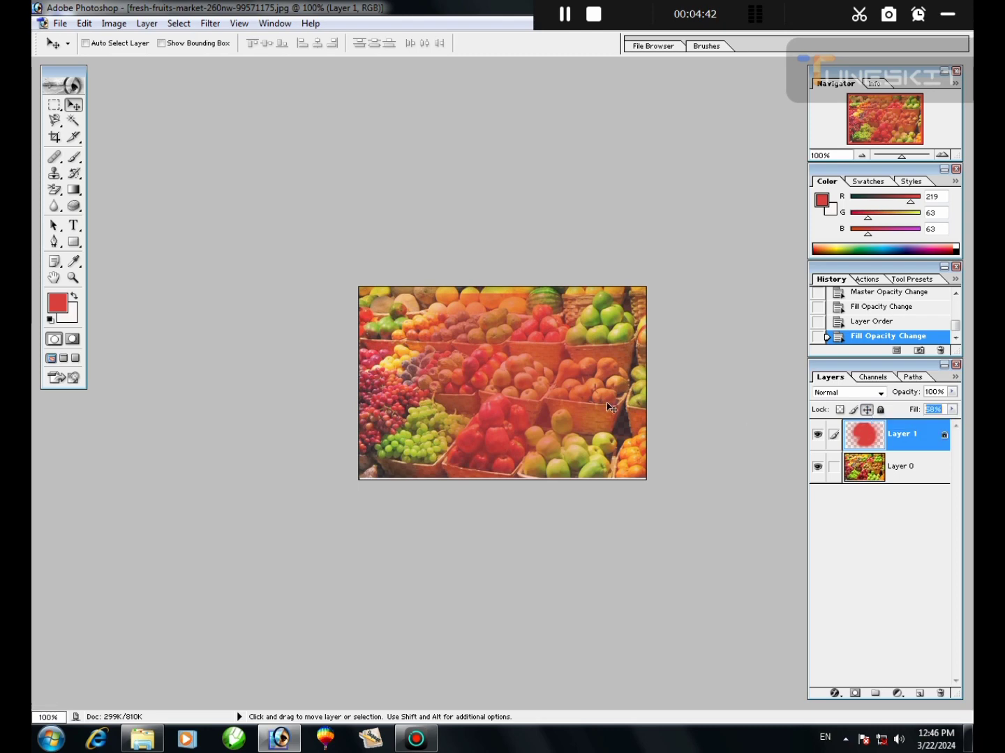
- Try to move the red paint on the position-locked Layer 1
left_click_drag(528, 396, 541, 406)
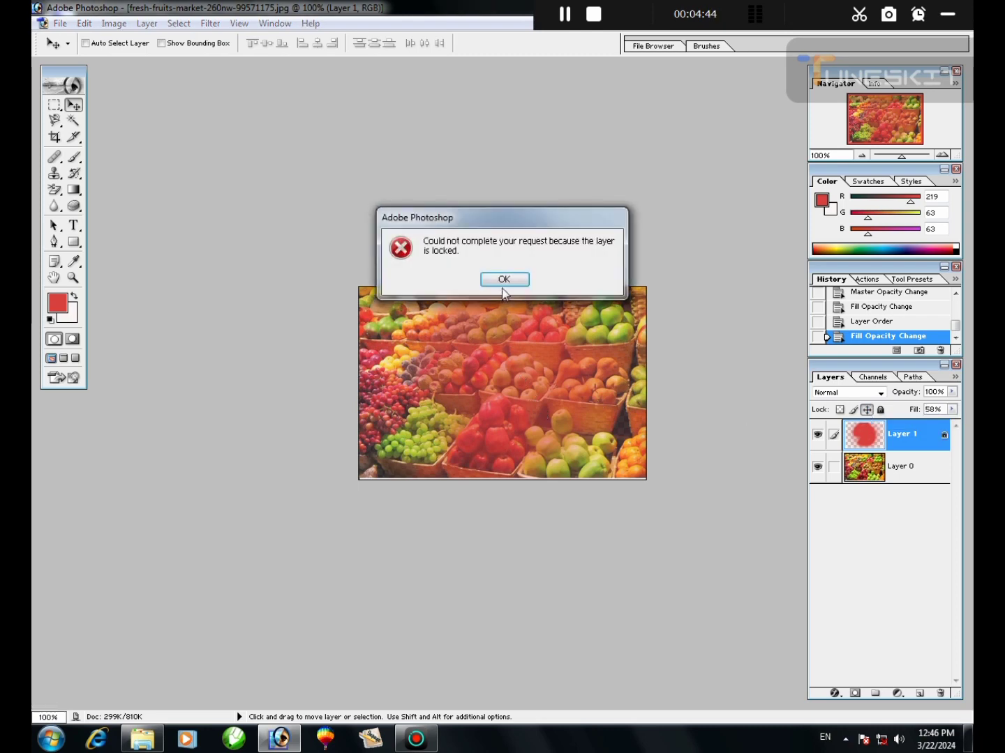
left_click(503, 283)
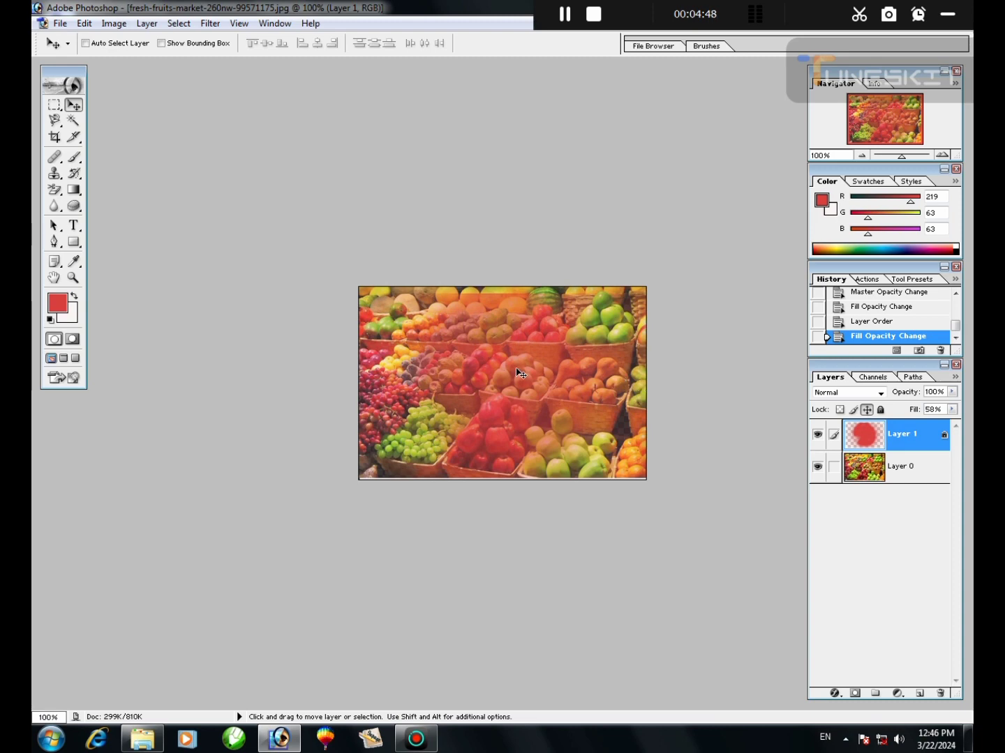
left_click(619, 411)
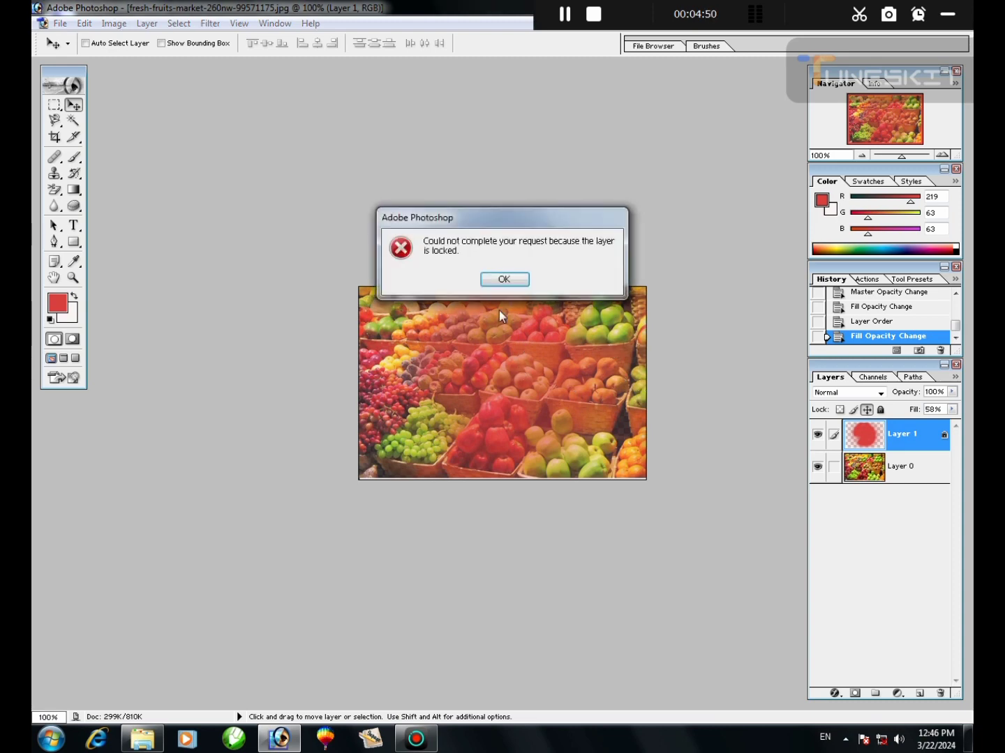
left_click(504, 280)
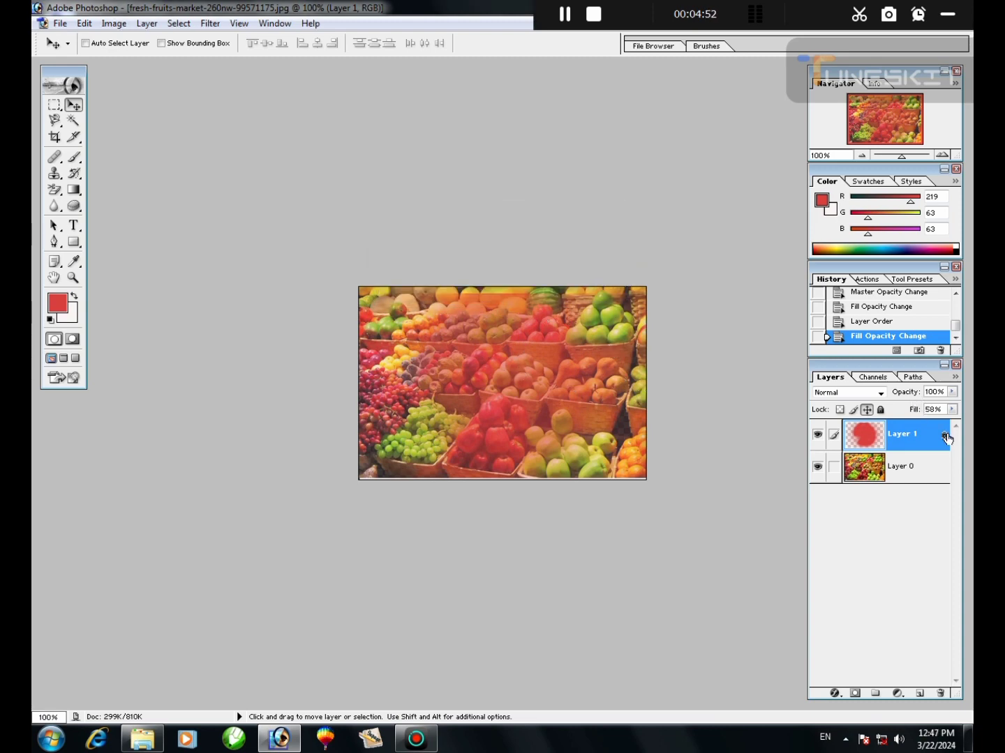
- Unlock the position of Layer 1 and shift its red paint slightly to the left
left_click(867, 411)
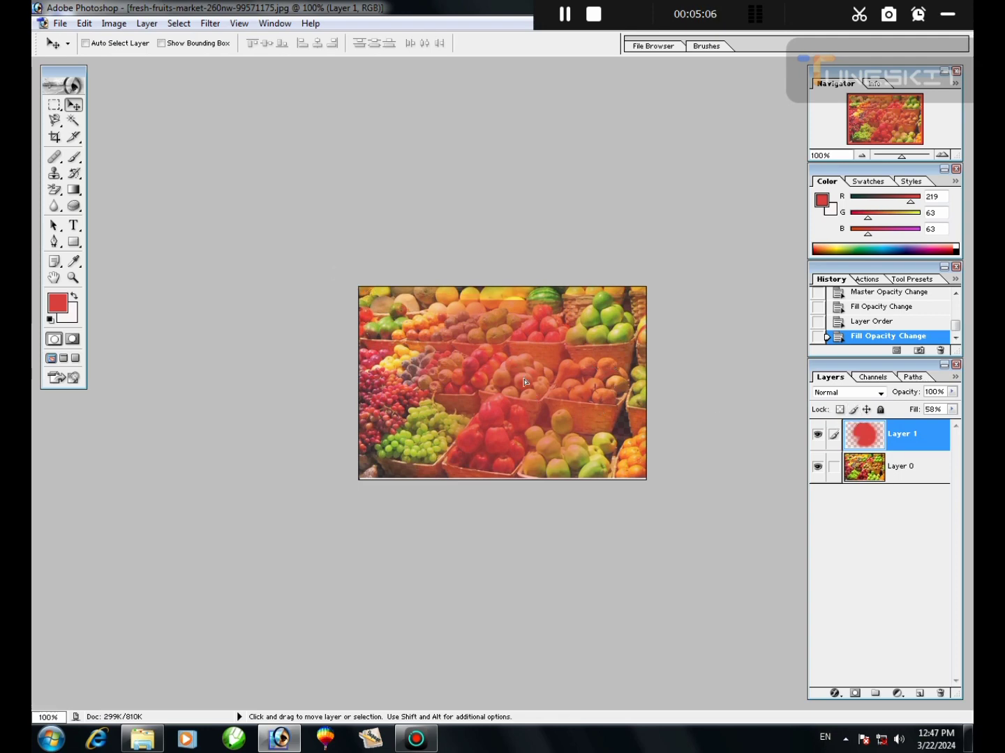
left_click_drag(525, 382, 510, 380)
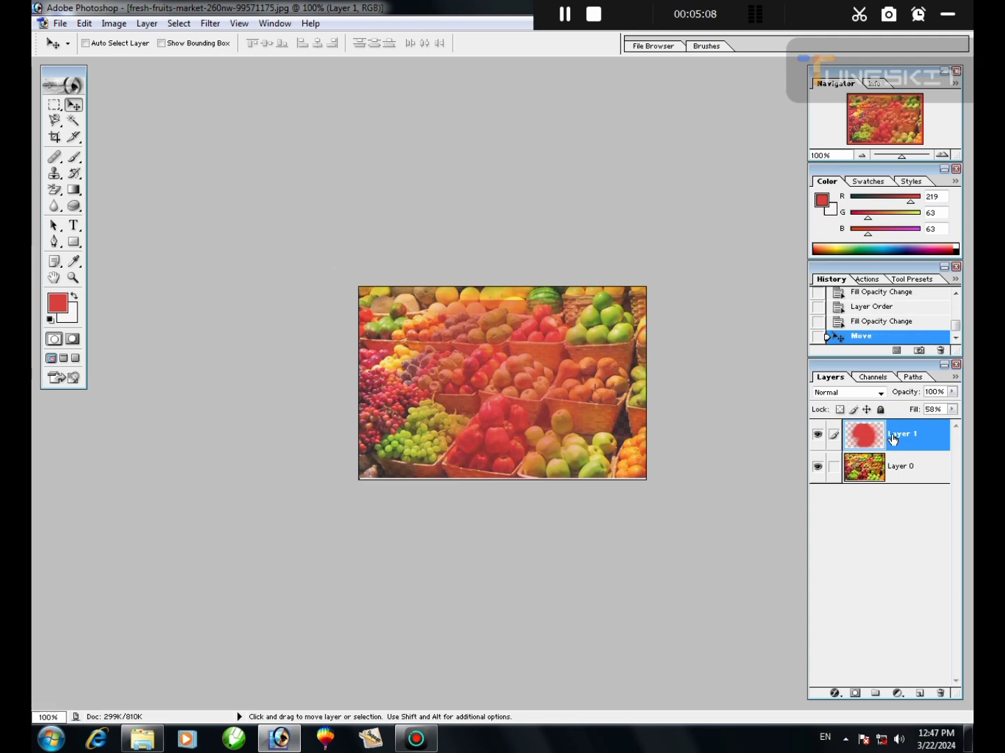
- Delete Layer 1, and give Layer 0 a 100% fill with its position locked
left_click_drag(892, 438, 888, 589)
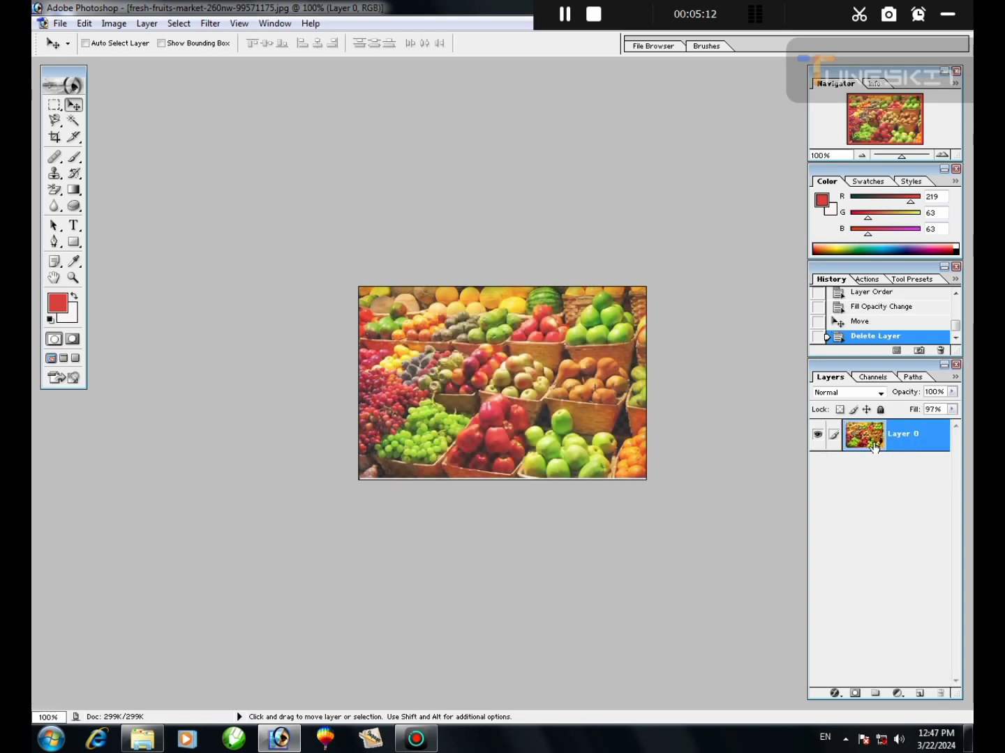
left_click(952, 410)
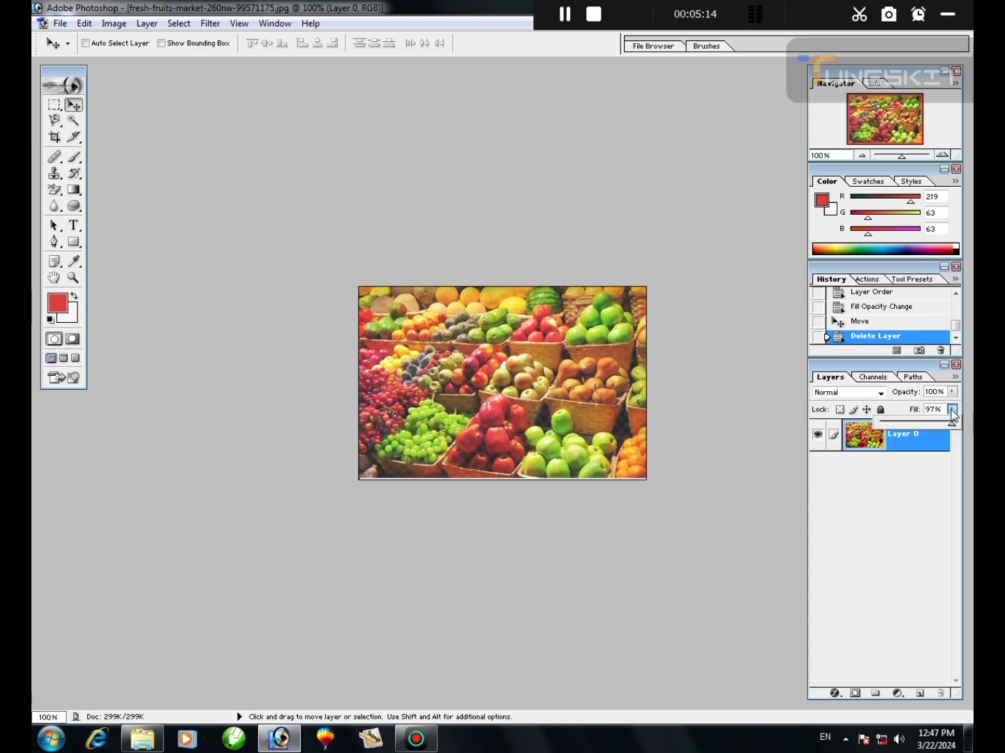
left_click_drag(952, 426, 957, 426)
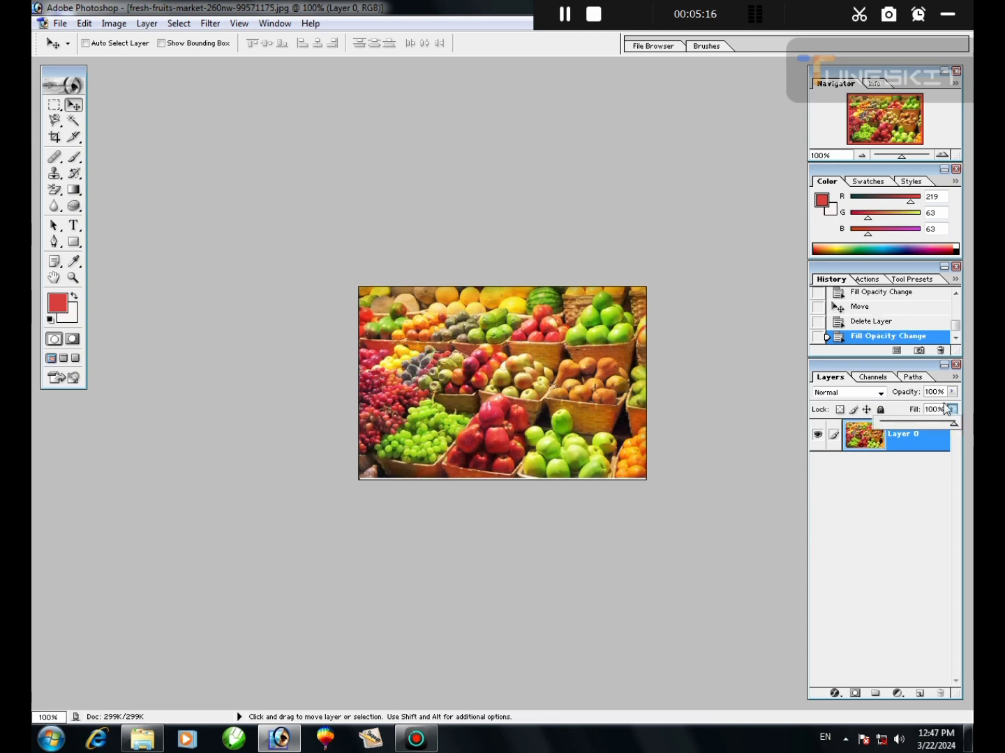
left_click(884, 434)
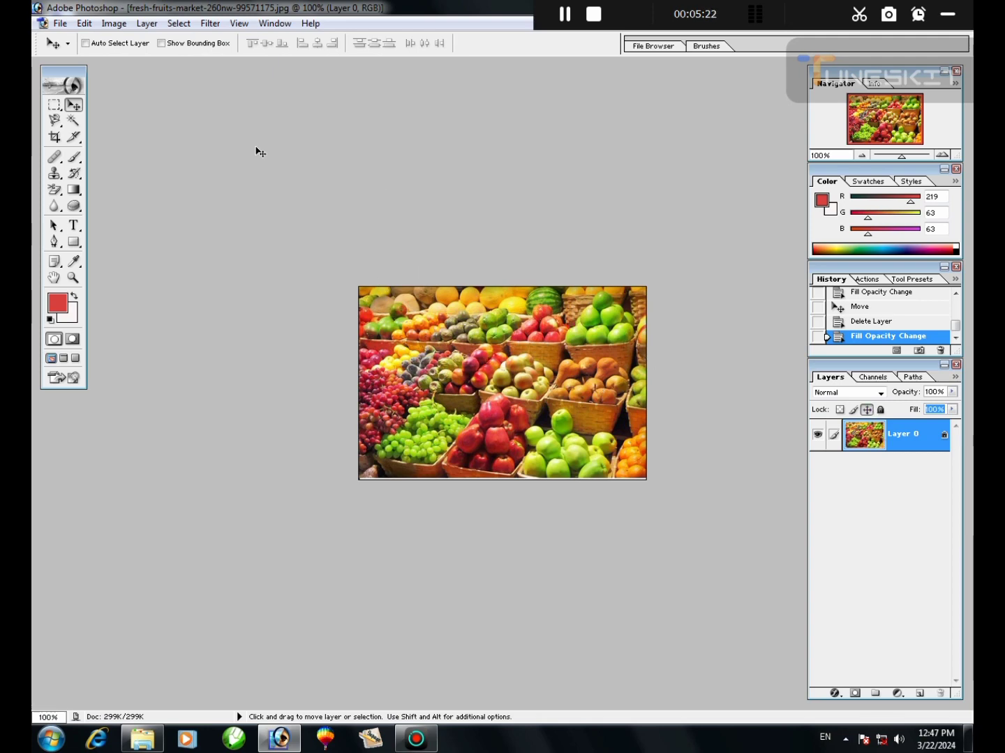
- Open the apple photo images.jpeg as a second document
left_click(60, 23)
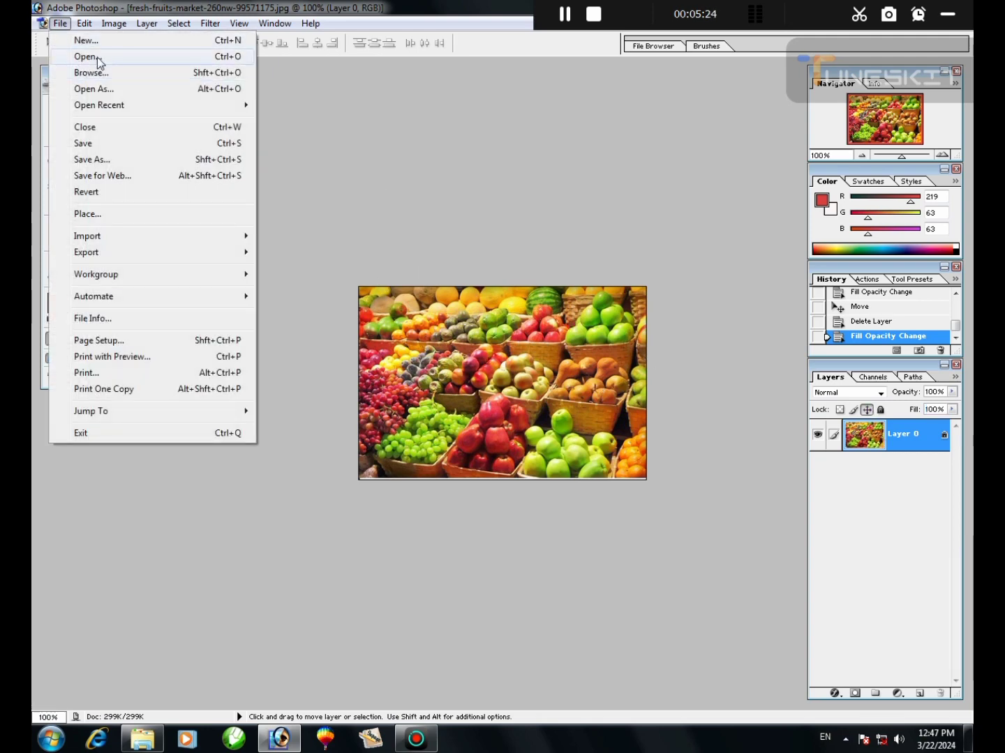
left_click(91, 56)
left_click_drag(695, 181, 708, 279)
left_click(640, 307)
left_click(670, 409)
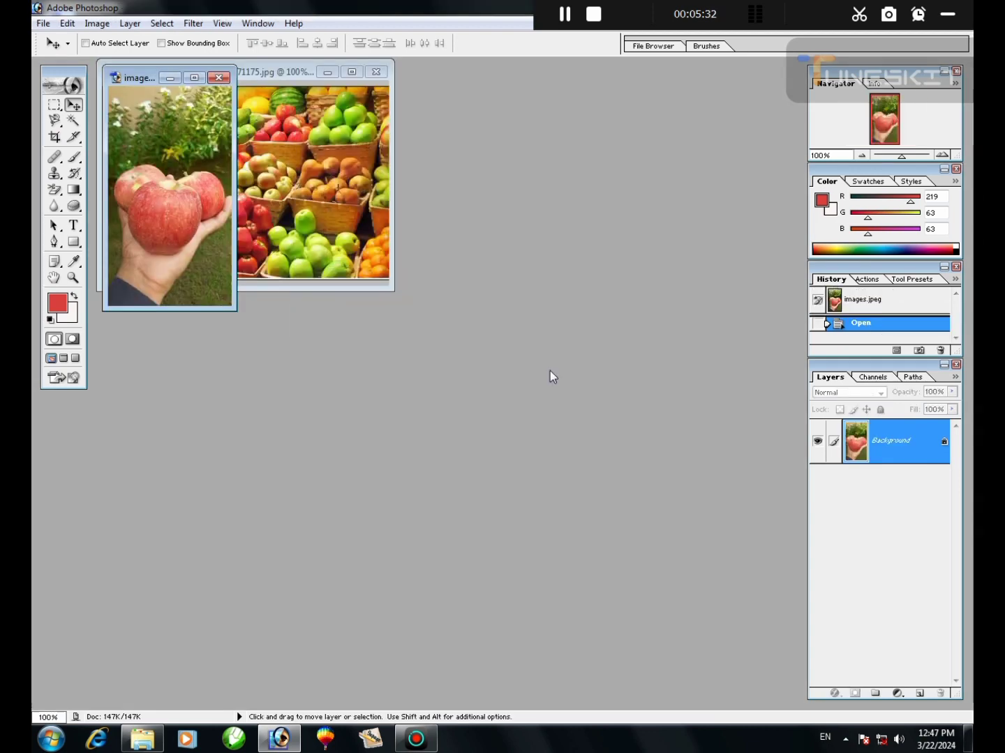
left_click(199, 81)
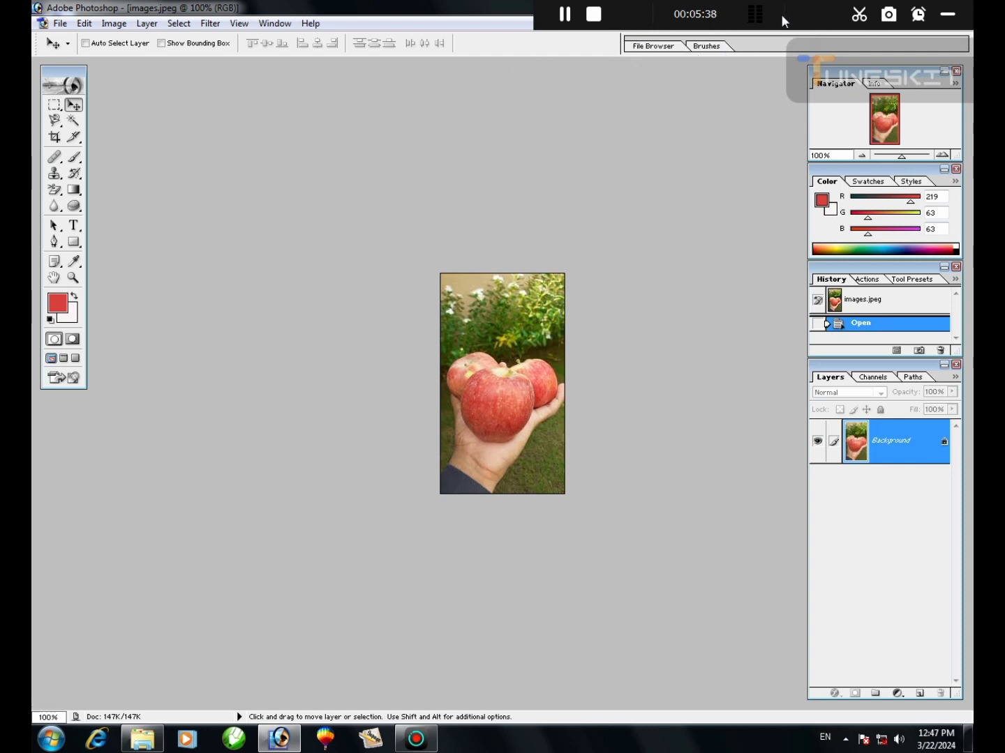
left_click(946, 14)
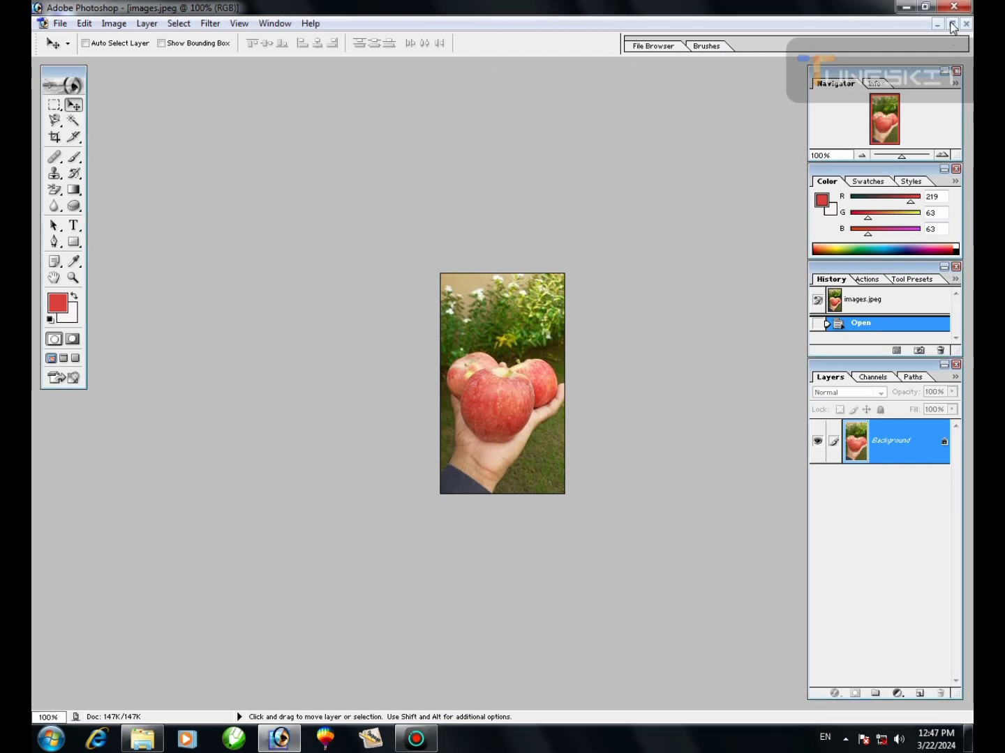
left_click(951, 24)
- Arrange the fruit market and apple photo windows side by side without overlap
left_click(278, 74)
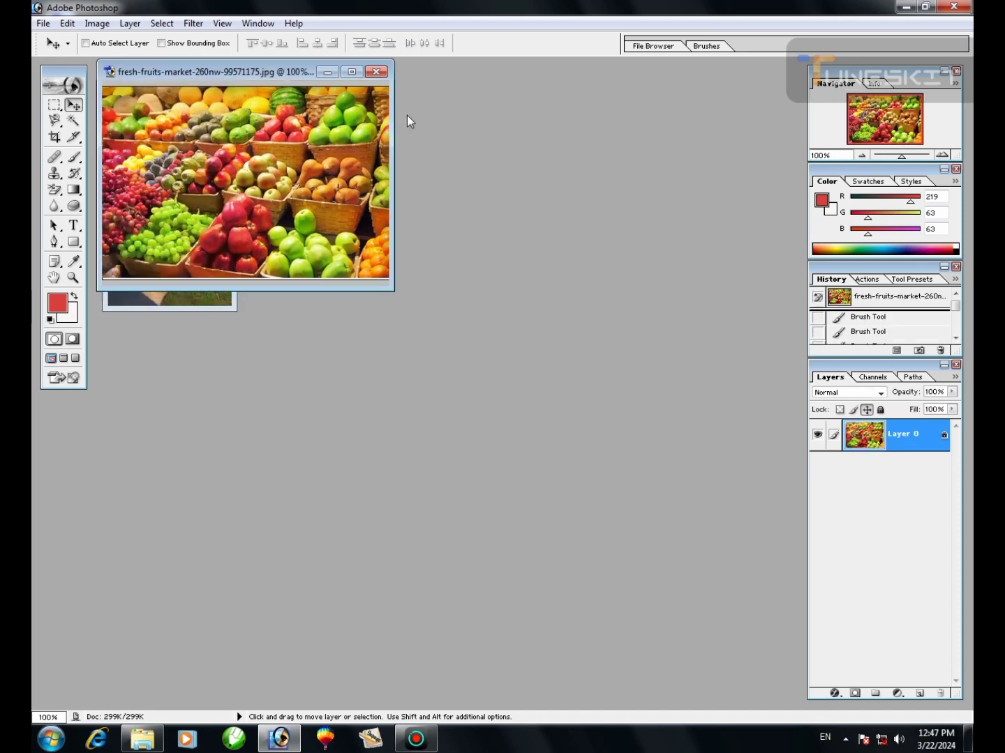
left_click_drag(274, 78, 474, 112)
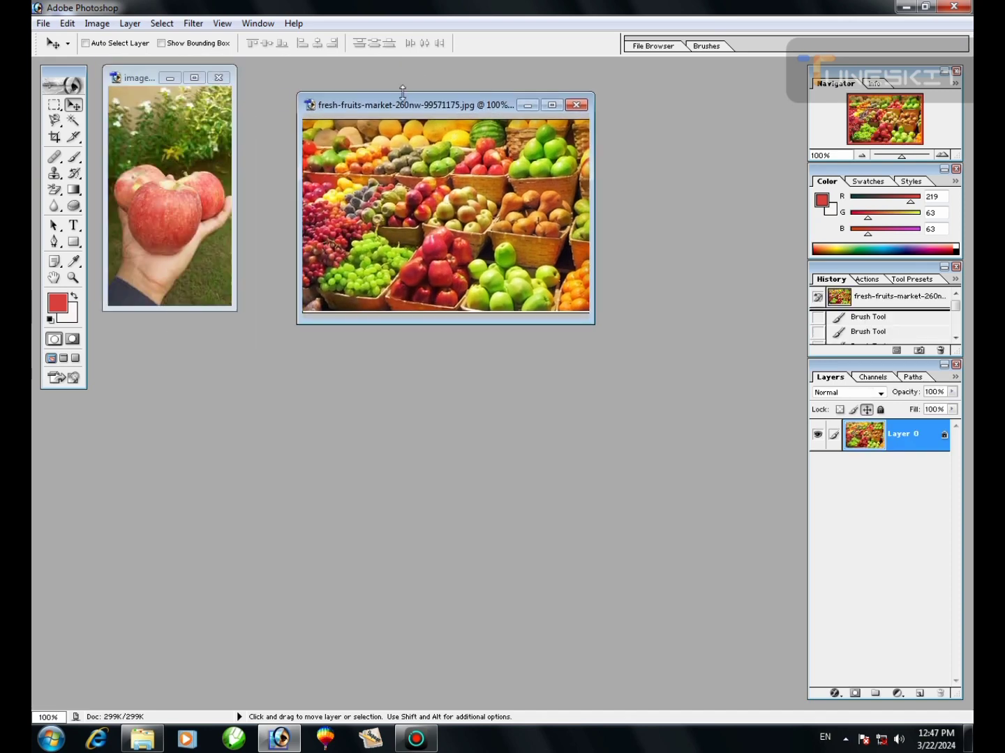
left_click(148, 77)
mouse_move(146, 76)
left_mouse_down()
mouse_move(293, 110)
mouse_move(402, 110)
mouse_move(161, 96)
mouse_move(151, 80)
left_mouse_up()
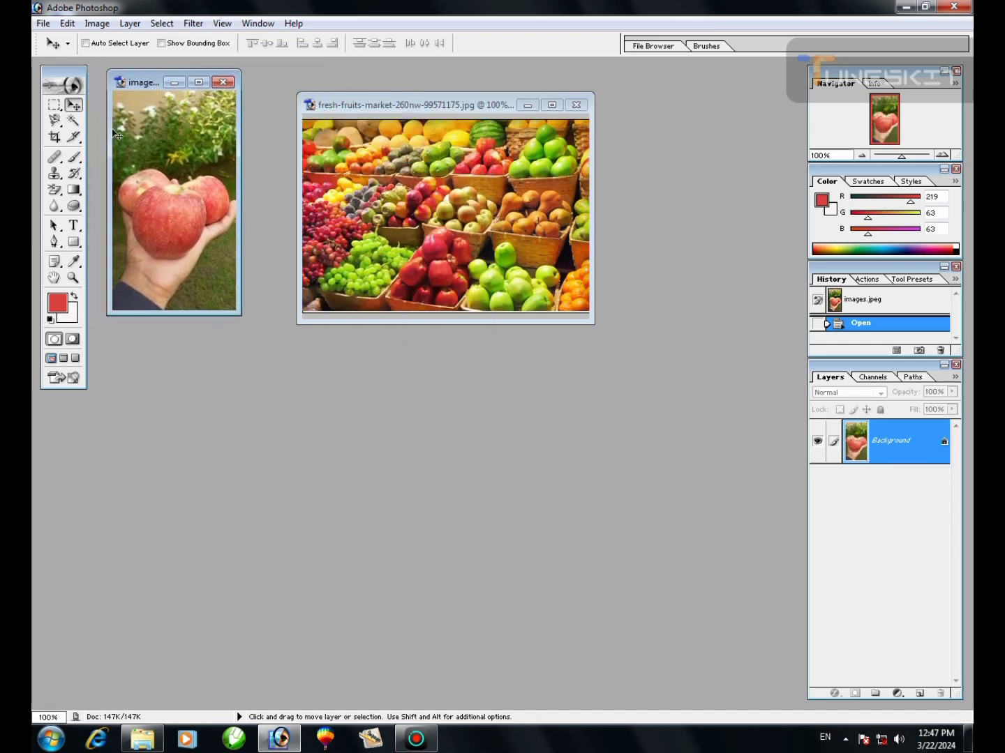
- Copy the entire apple photo and paste it as a new layer into the fruit market document
key("ctrl+a")
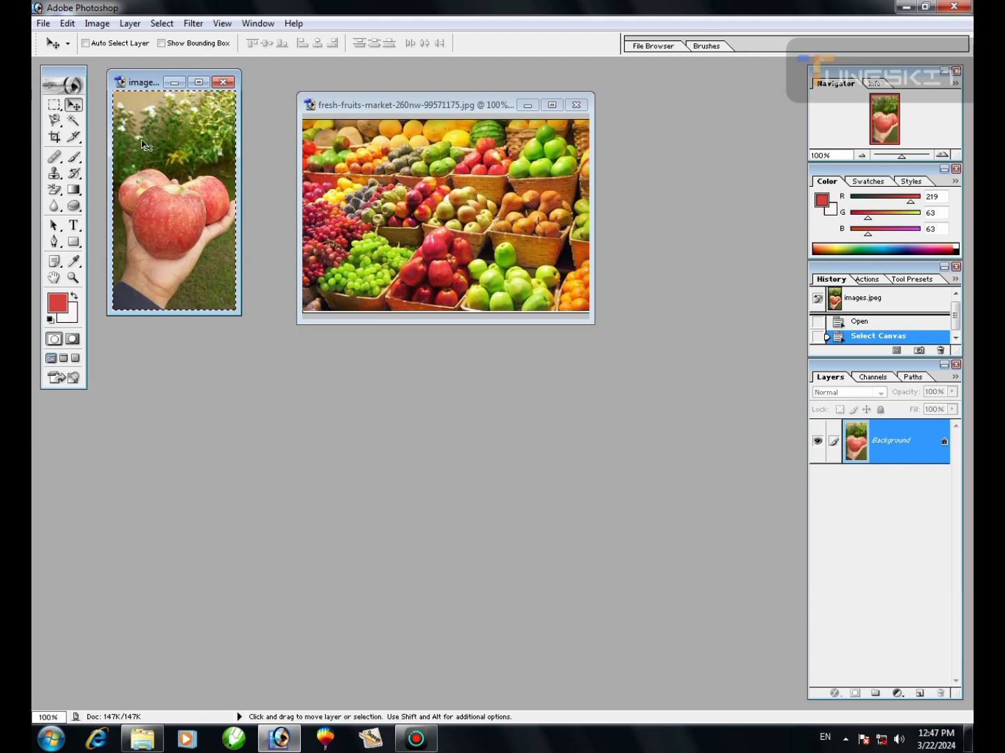
left_click(458, 191)
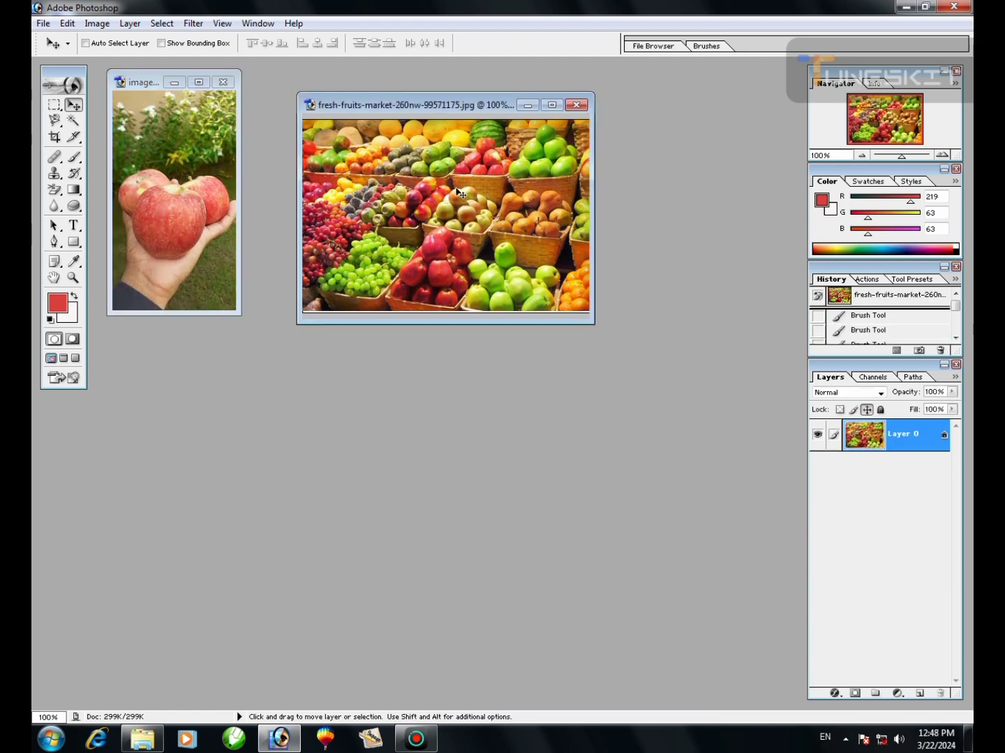
key("ctrl+v")
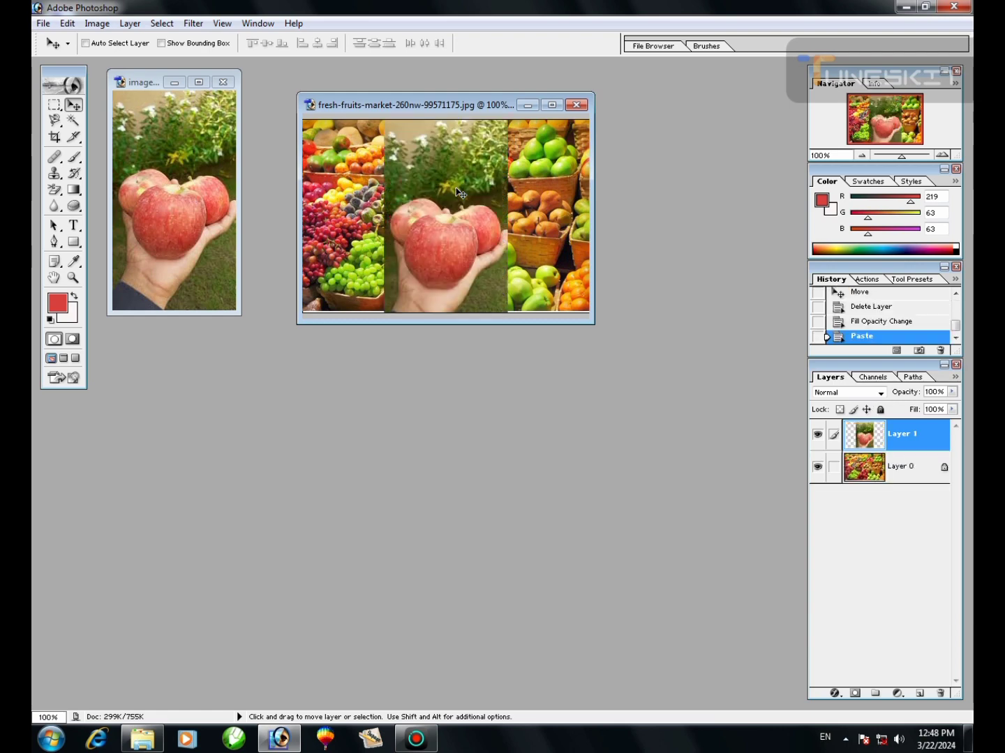
- Maximize the fruit market document and move the pasted apple layer over the left half of the photo
left_click(551, 109)
left_click_drag(525, 341, 607, 342)
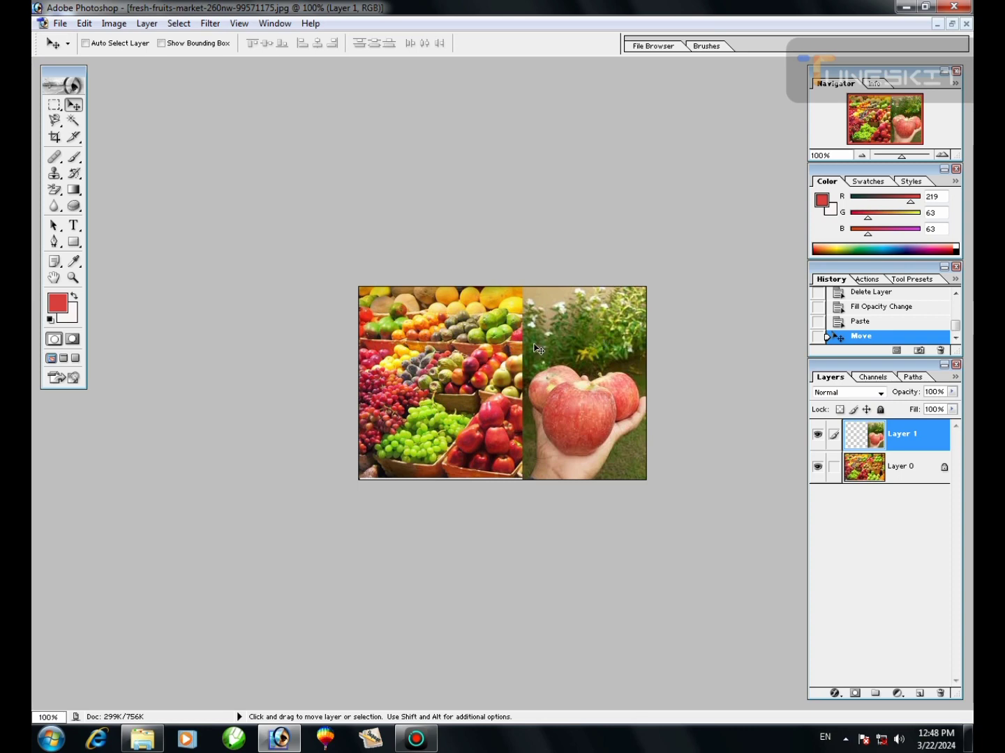
left_click_drag(543, 341, 447, 341)
left_click_drag(531, 338, 488, 340)
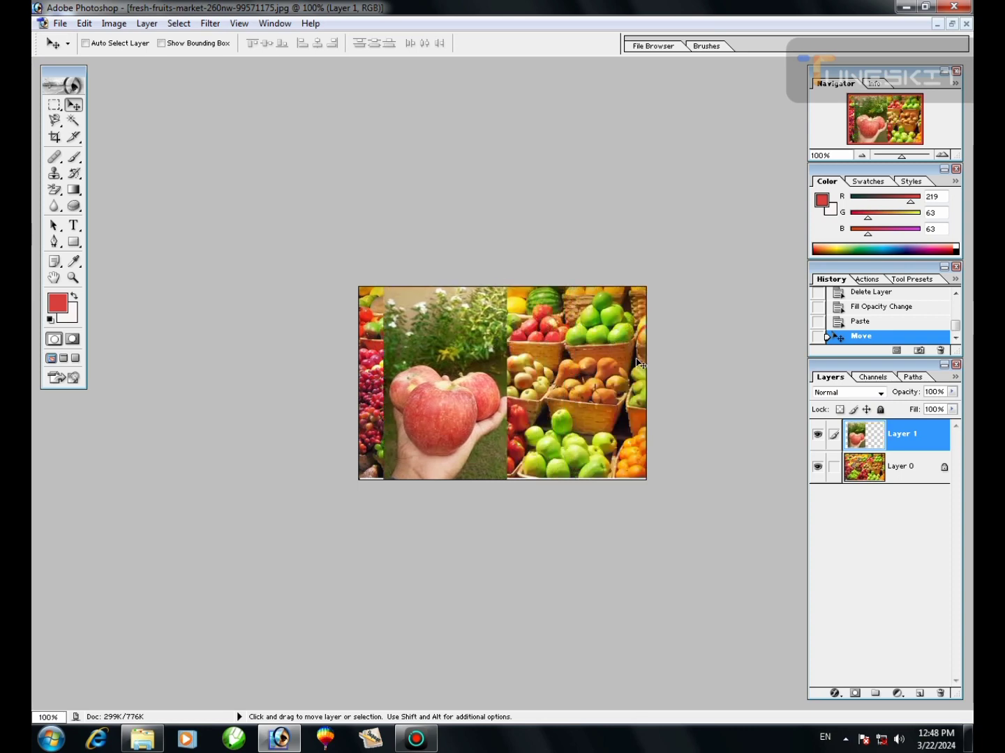
- Try to clear a rectangular area of fruit to the right of the apple photo with Layer 1 active, and deselect it
left_click(54, 105)
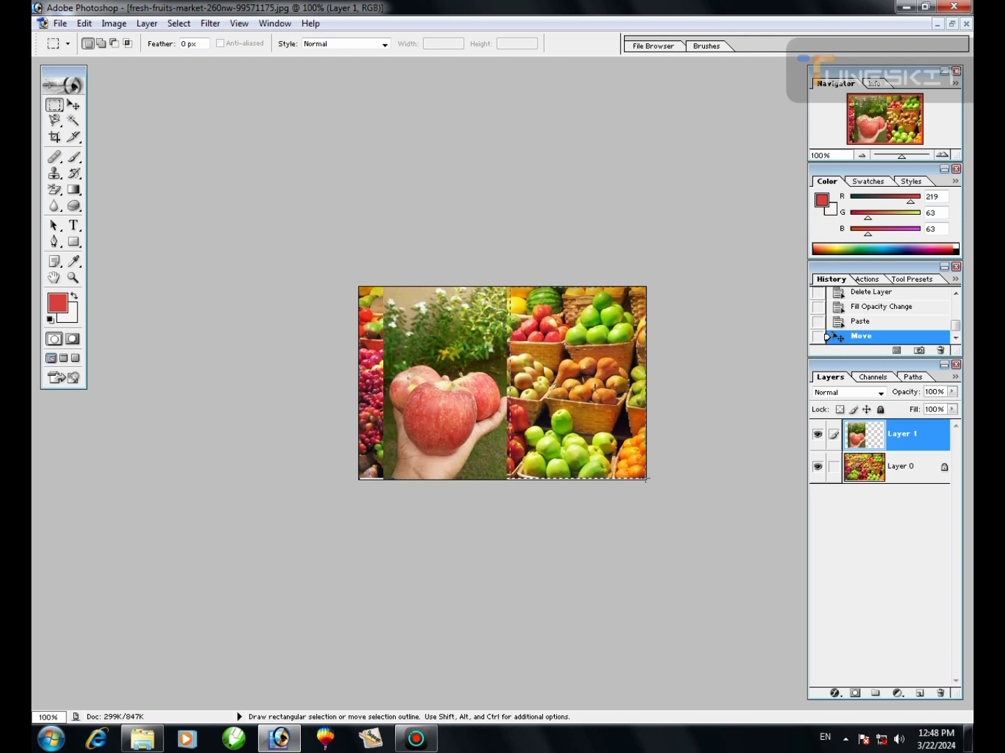
left_click_drag(645, 479, 646, 480)
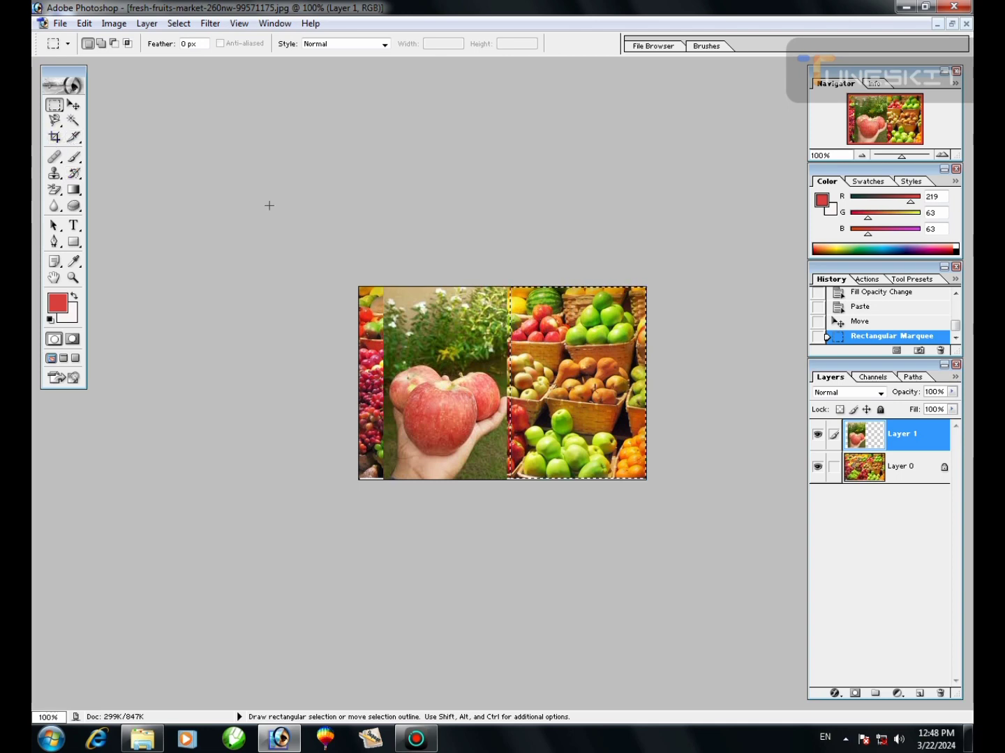
key("Delete")
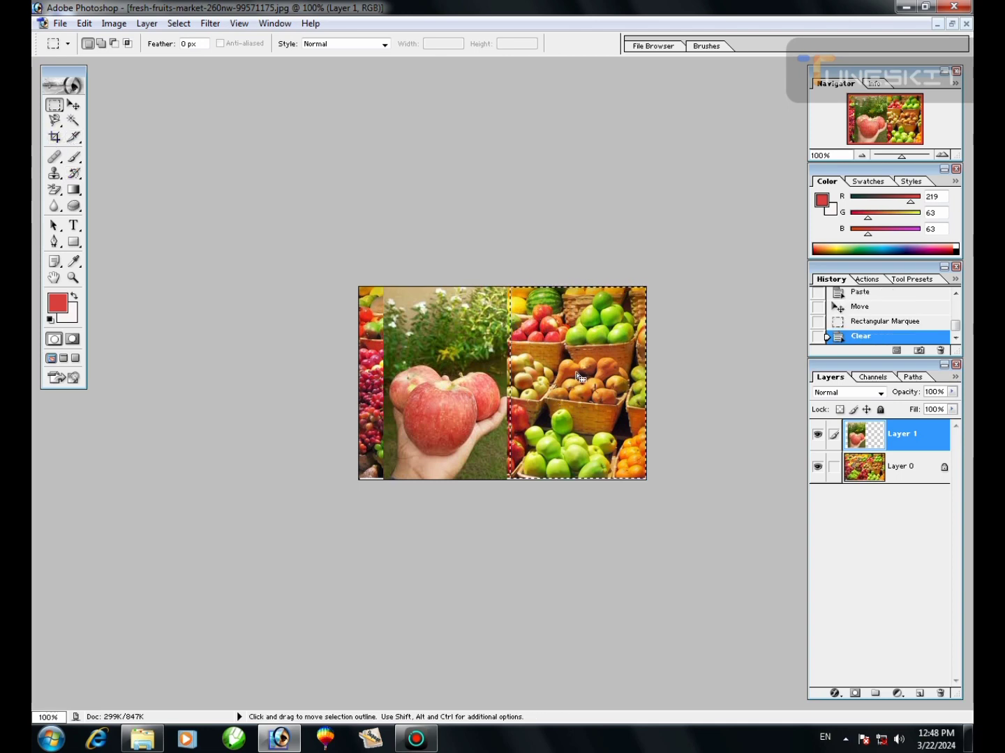
key("Delete")
key("Delete")
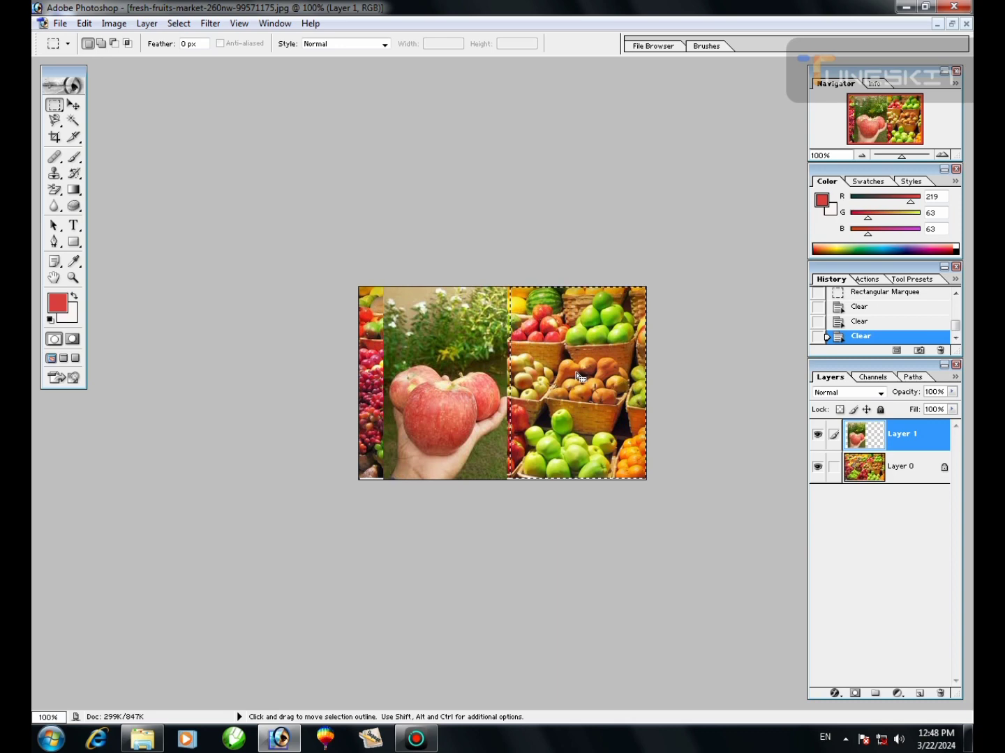
key("Delete")
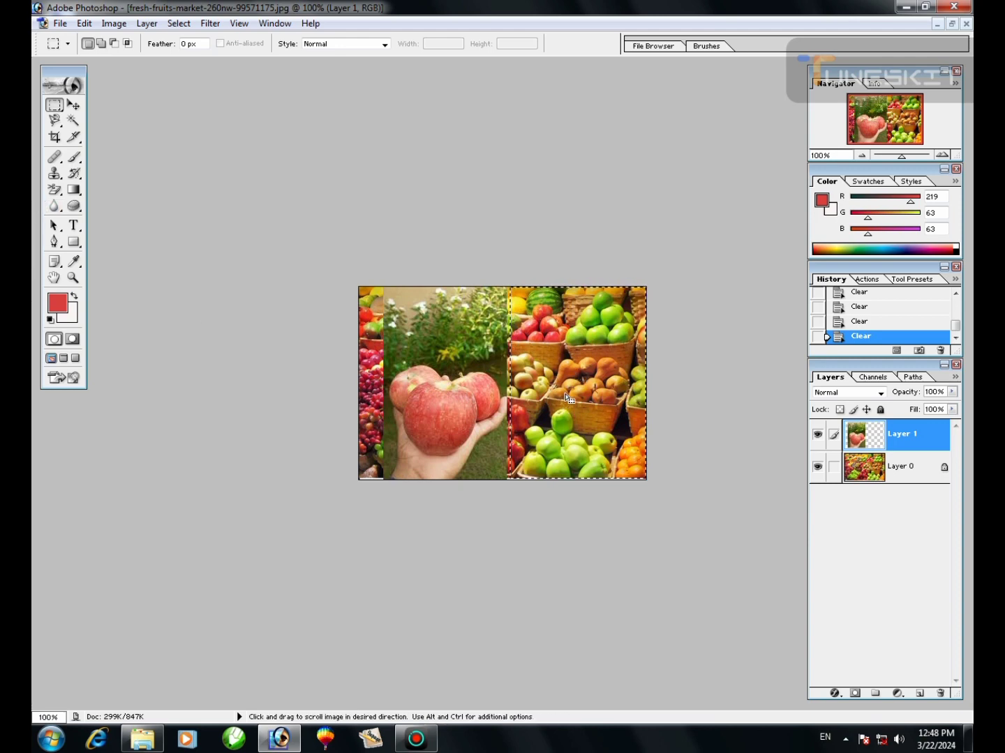
left_click(493, 383)
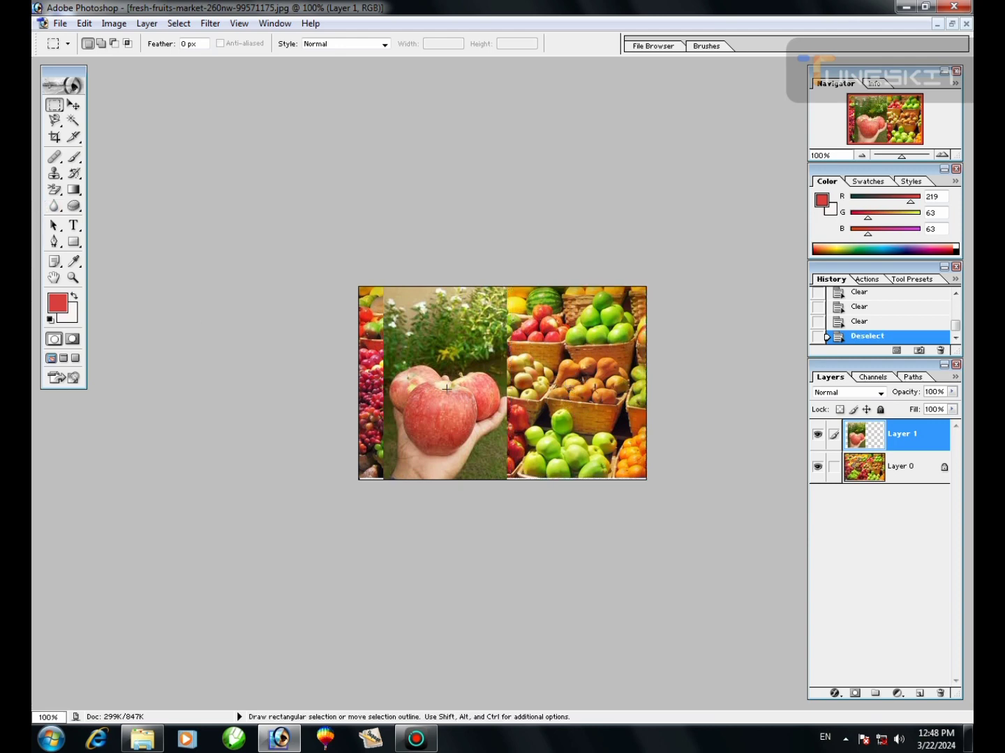
left_click_drag(482, 388, 483, 390)
- Remove the stray selection and move the apple layer flush against the right edge of the canvas
left_click(73, 105)
left_click_drag(430, 346, 466, 357)
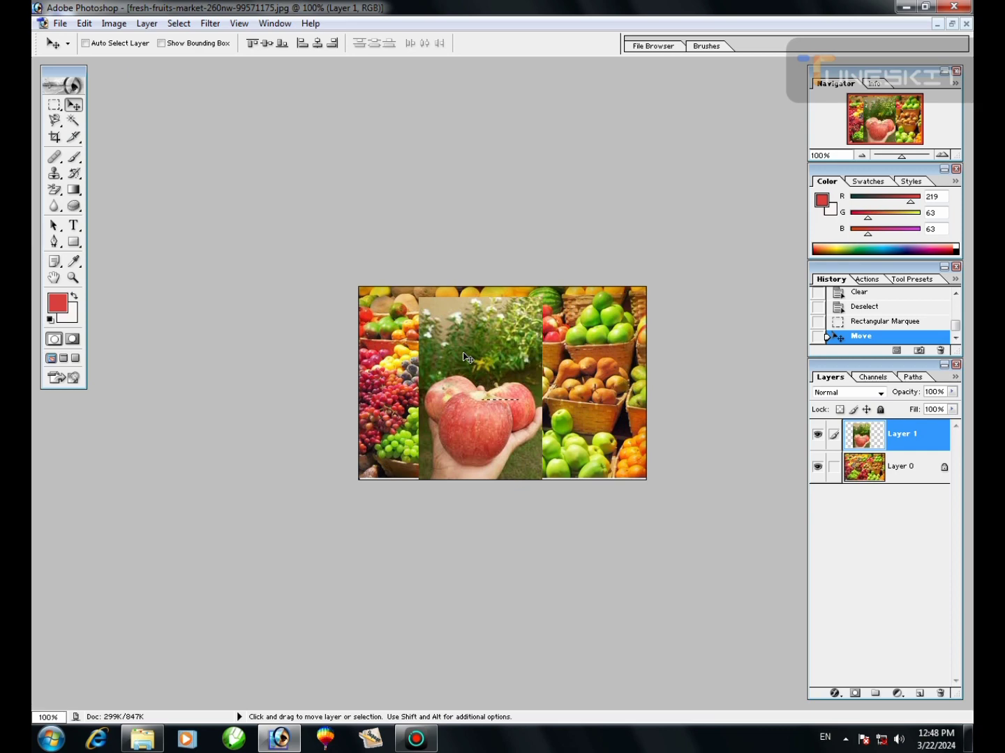
key("ctrl+d")
left_click_drag(496, 410, 592, 384)
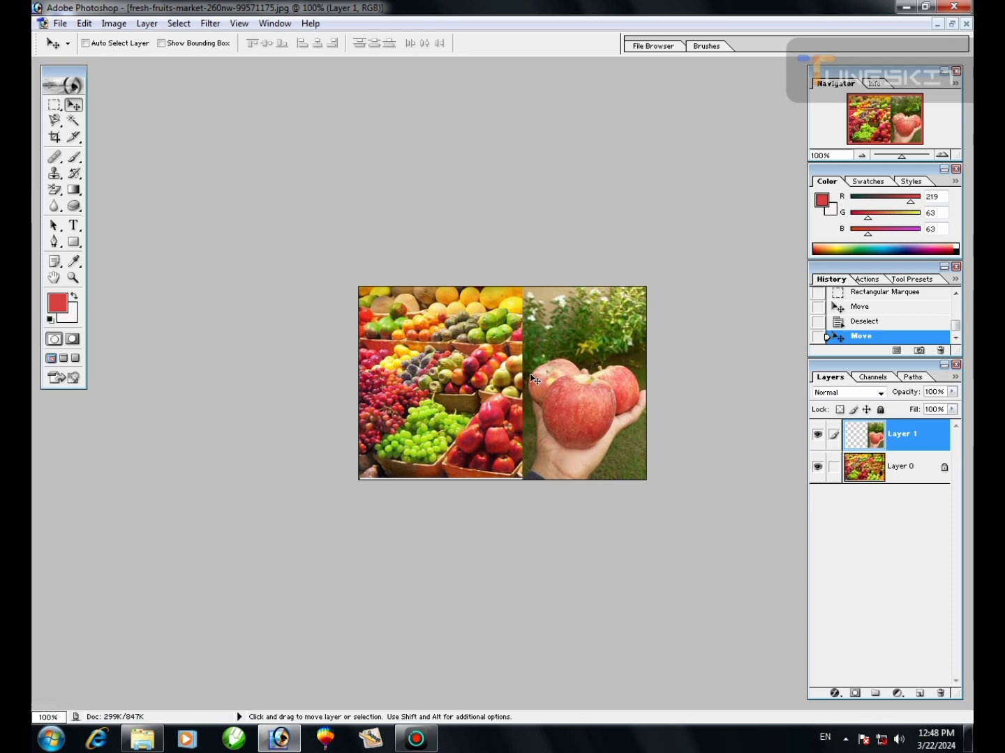
- Free Transform the apple layer to 125.0% width and 125.1% height, and shift it slightly upward along the canvas's right edge
key("ctrl+t")
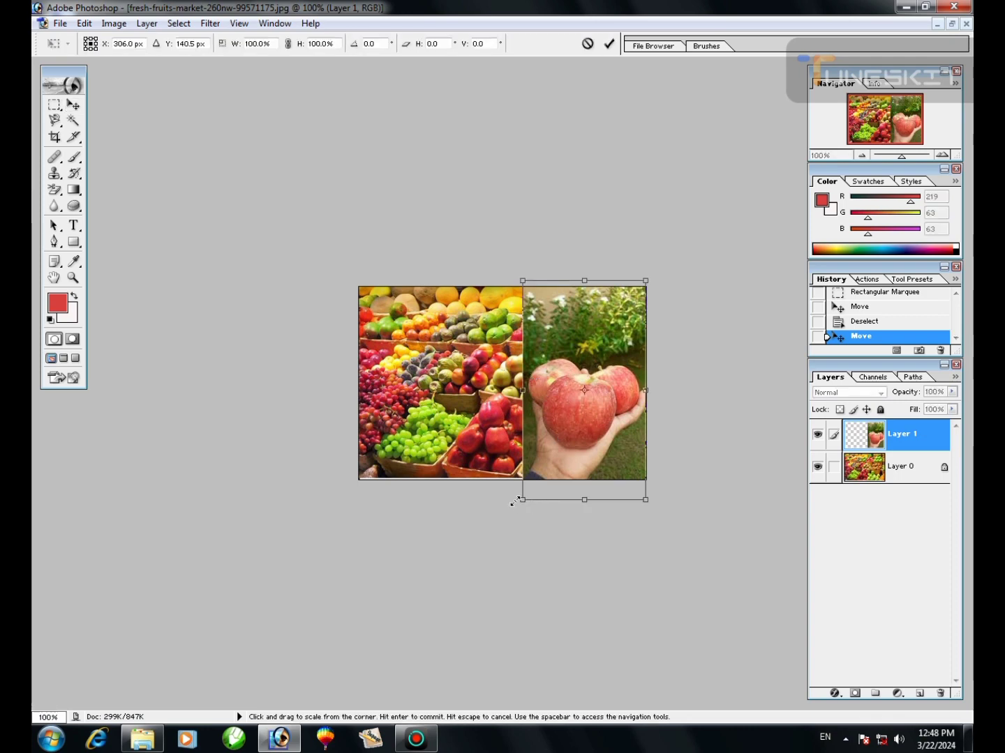
left_click_drag(523, 394, 507, 393)
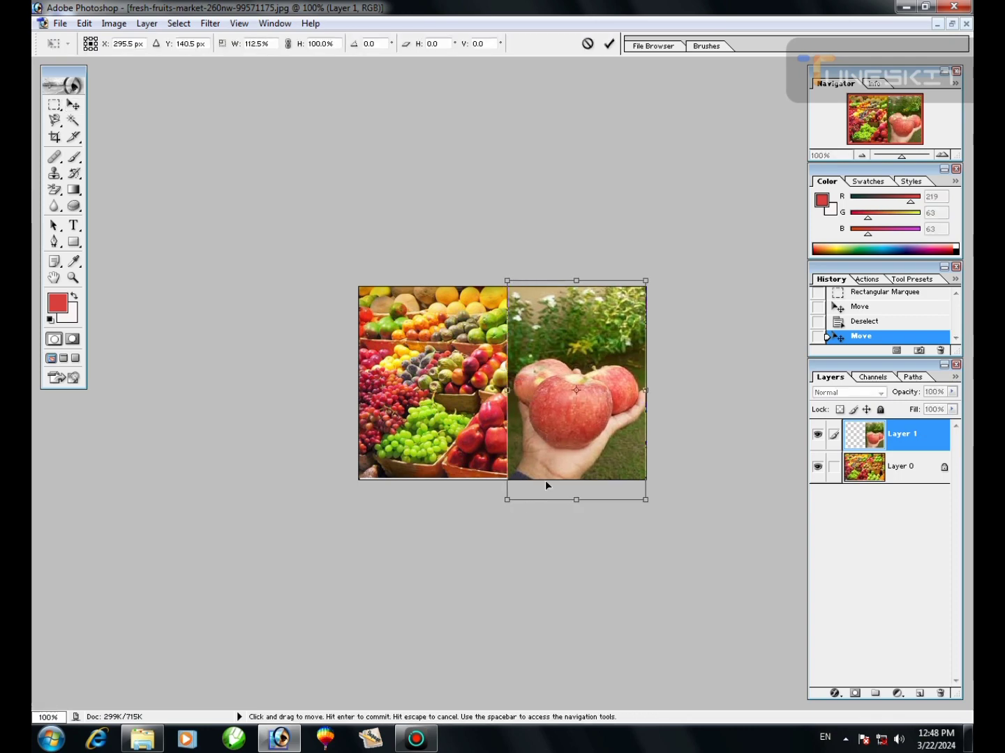
left_click_drag(577, 500, 576, 530)
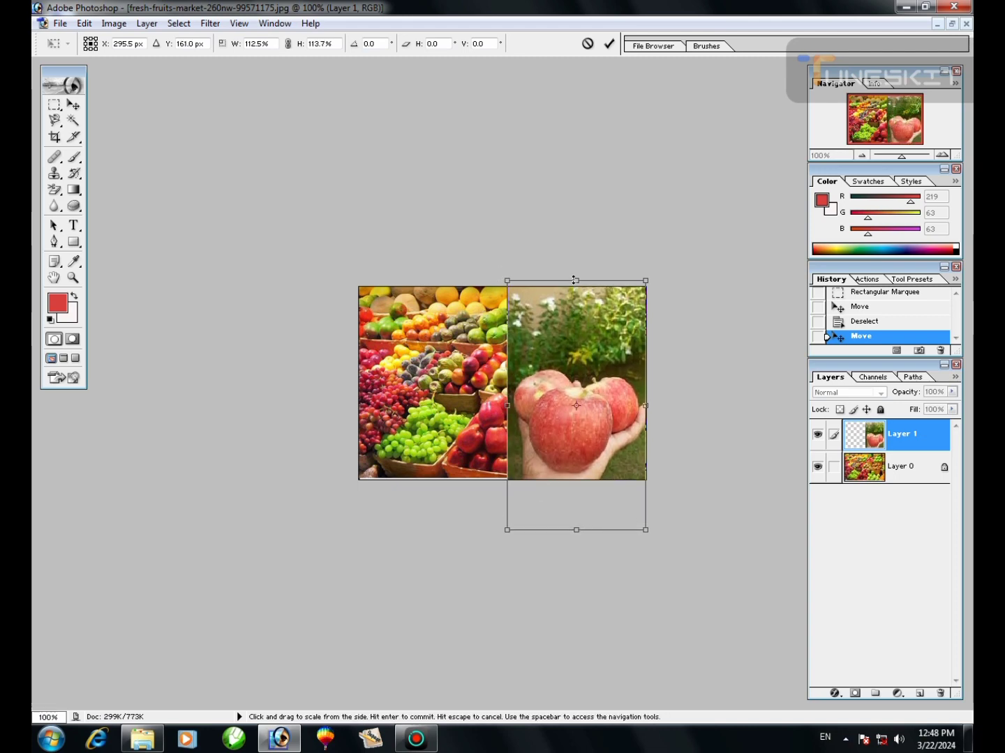
left_click_drag(576, 279, 576, 256)
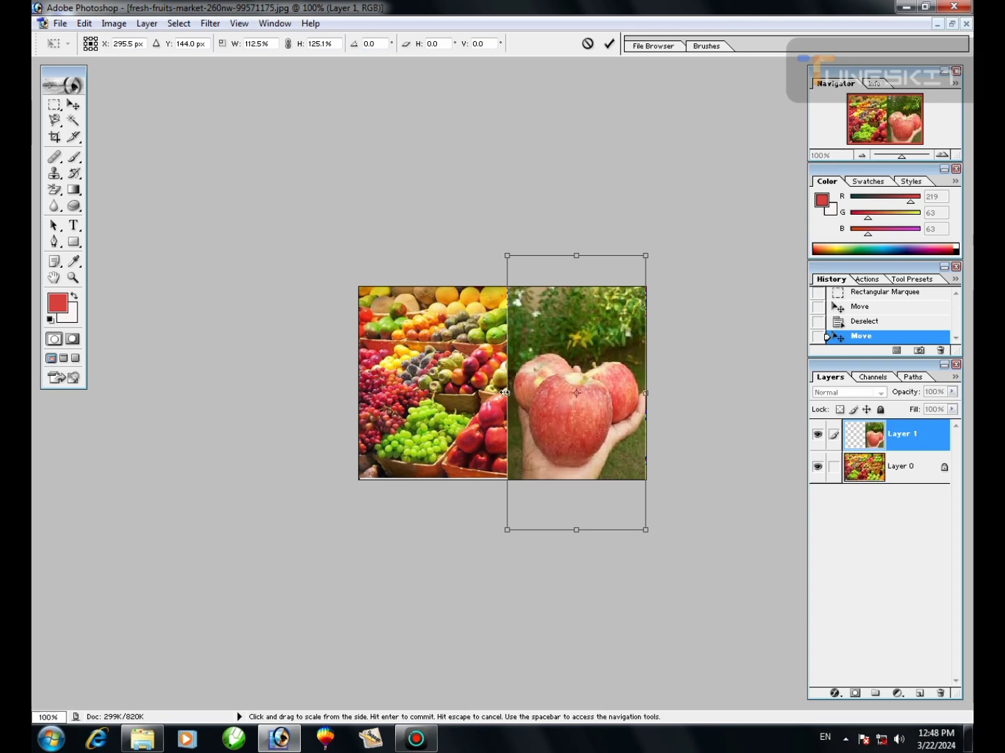
left_click_drag(504, 392, 492, 392)
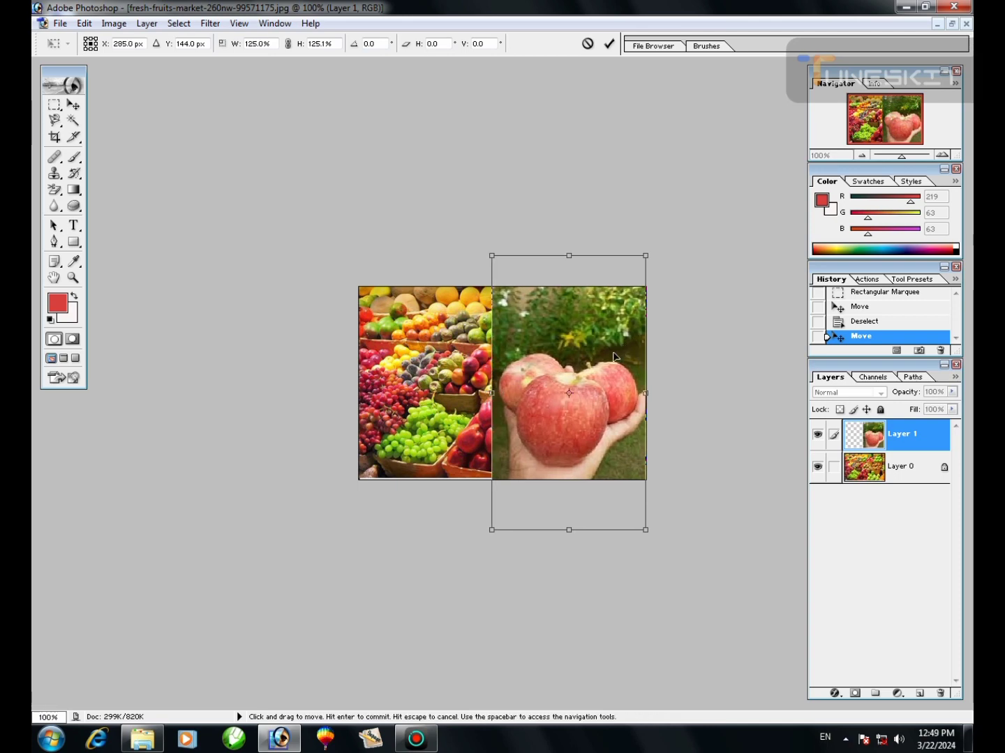
key("Return")
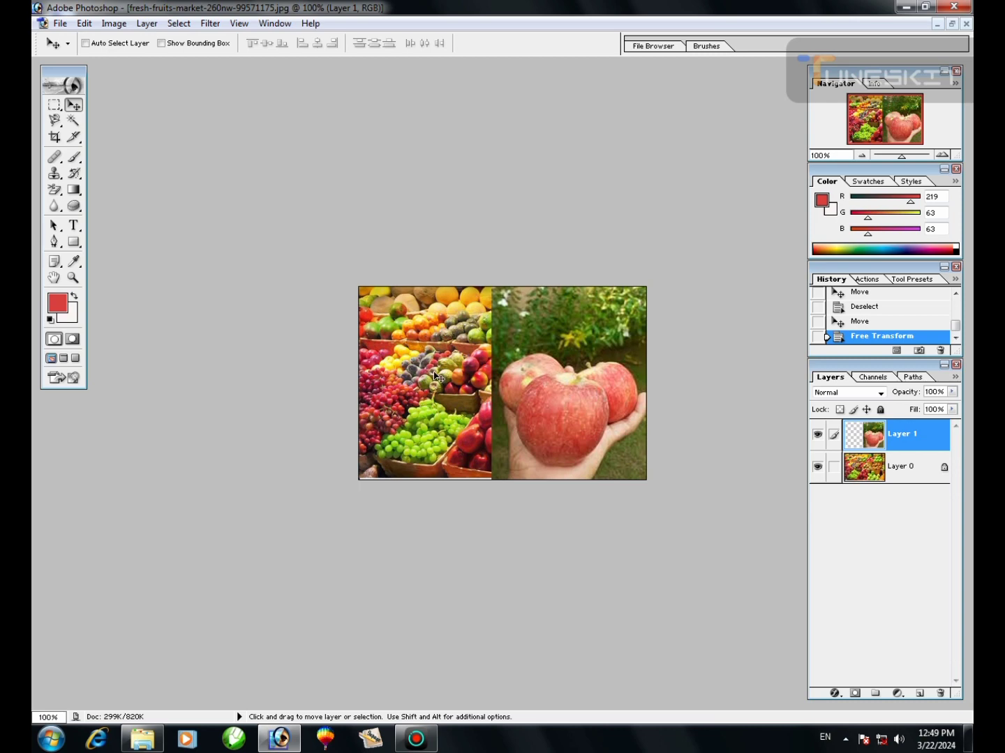
left_click_drag(435, 376, 426, 411)
left_click_drag(534, 410, 559, 361)
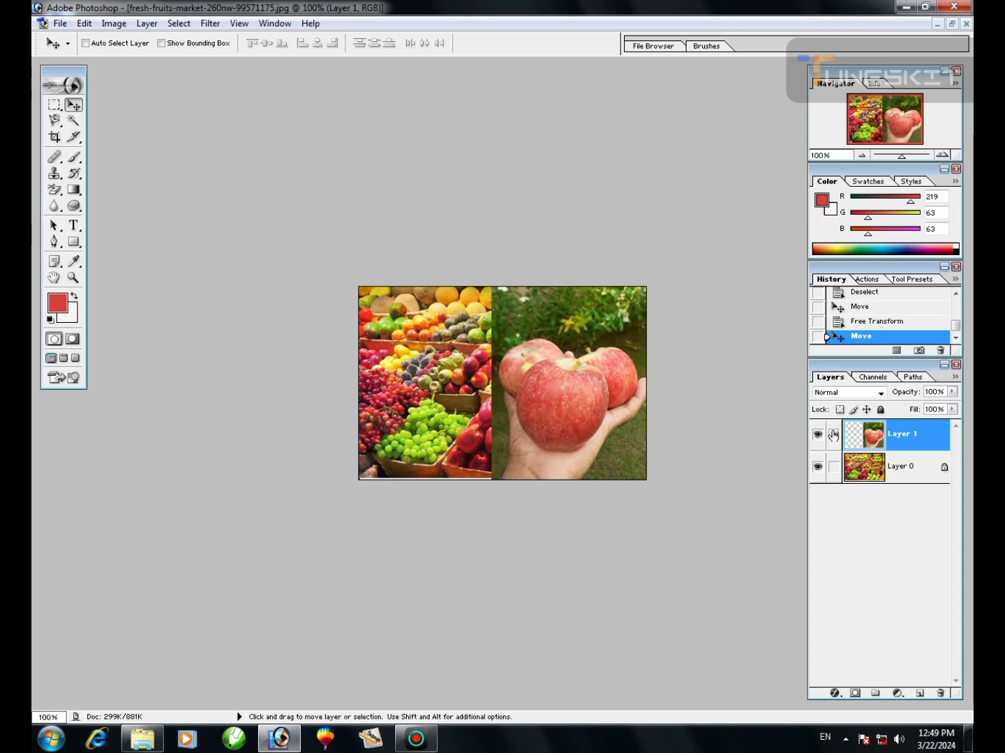
- Try to move the fruit market photo on Layer 0 while its position is locked
left_click(891, 477)
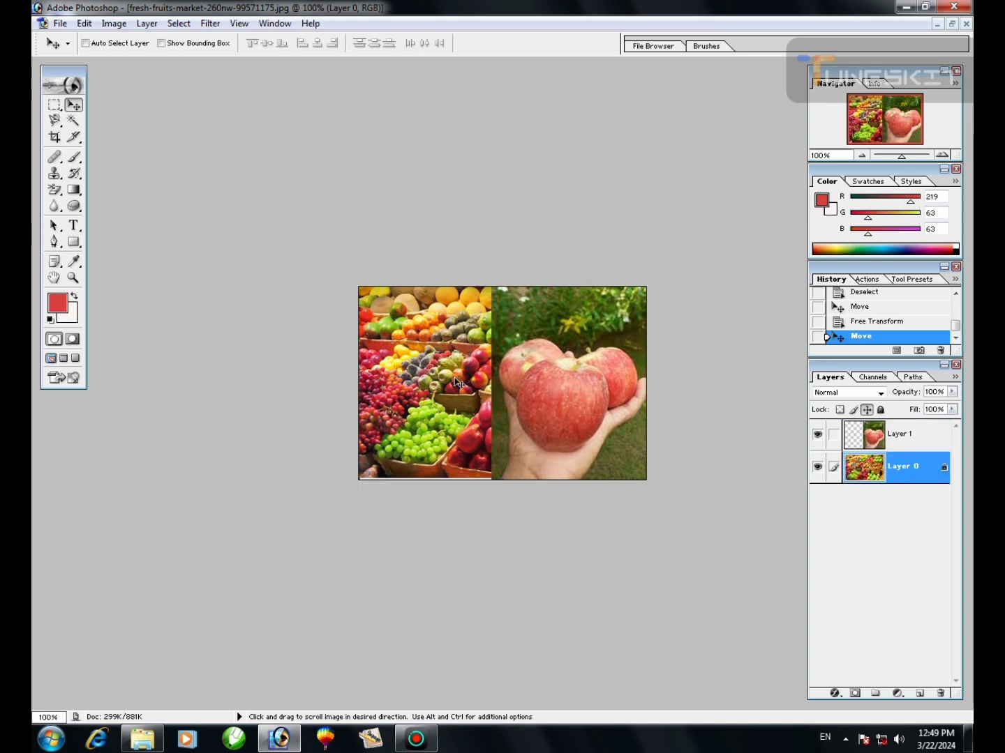
left_click(457, 382)
left_click(505, 280)
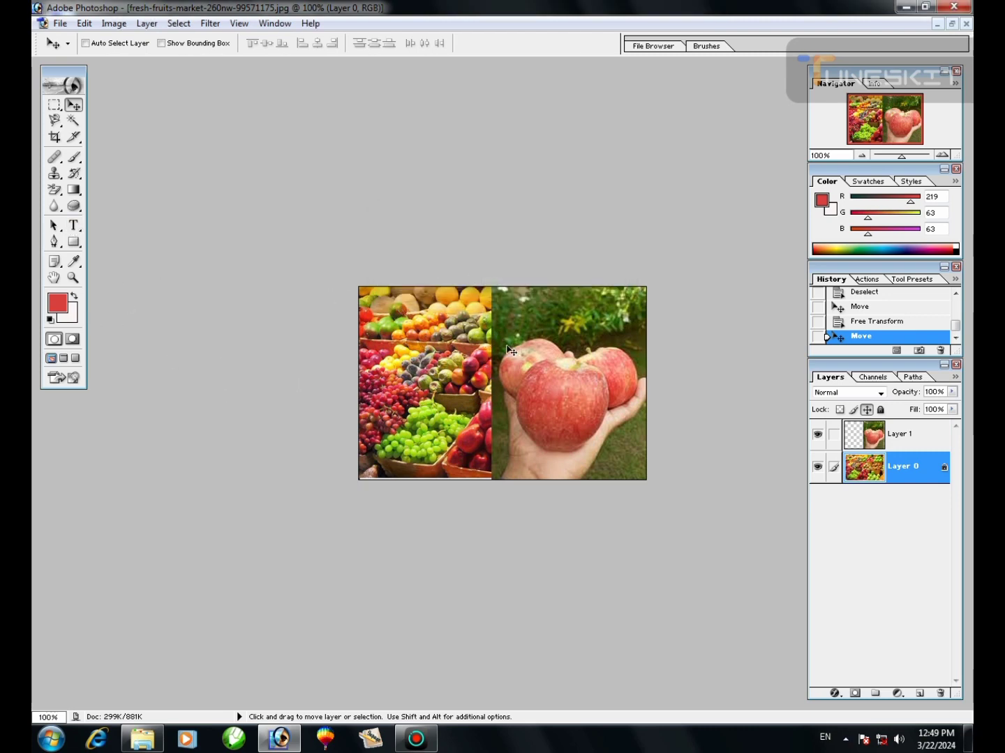
- Unlock Layer 0's position and scale it to 101.4% width and 102.9% height to cover the white strip along the canvas's bottom
key("z")
left_click(518, 367)
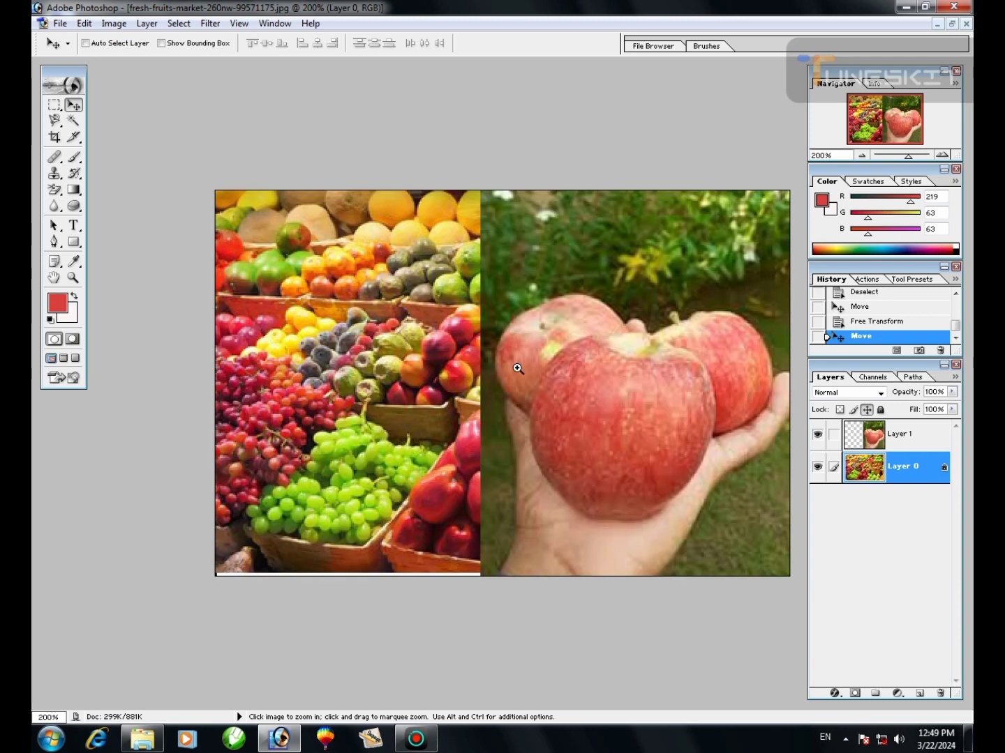
key("v")
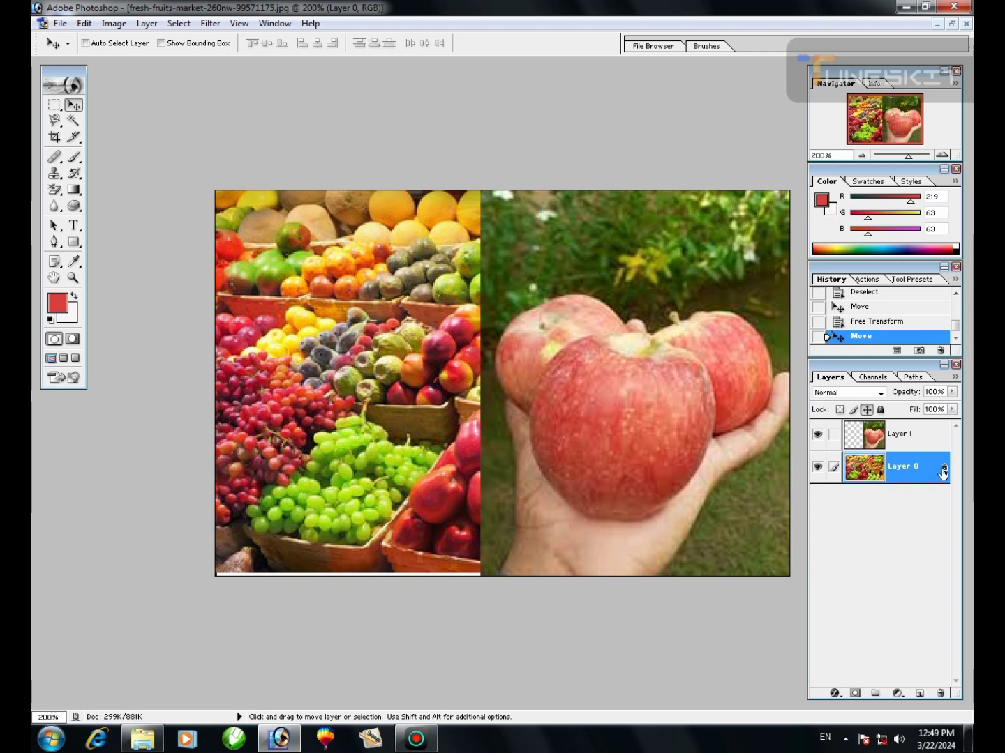
left_click(867, 409)
key("ctrl+t")
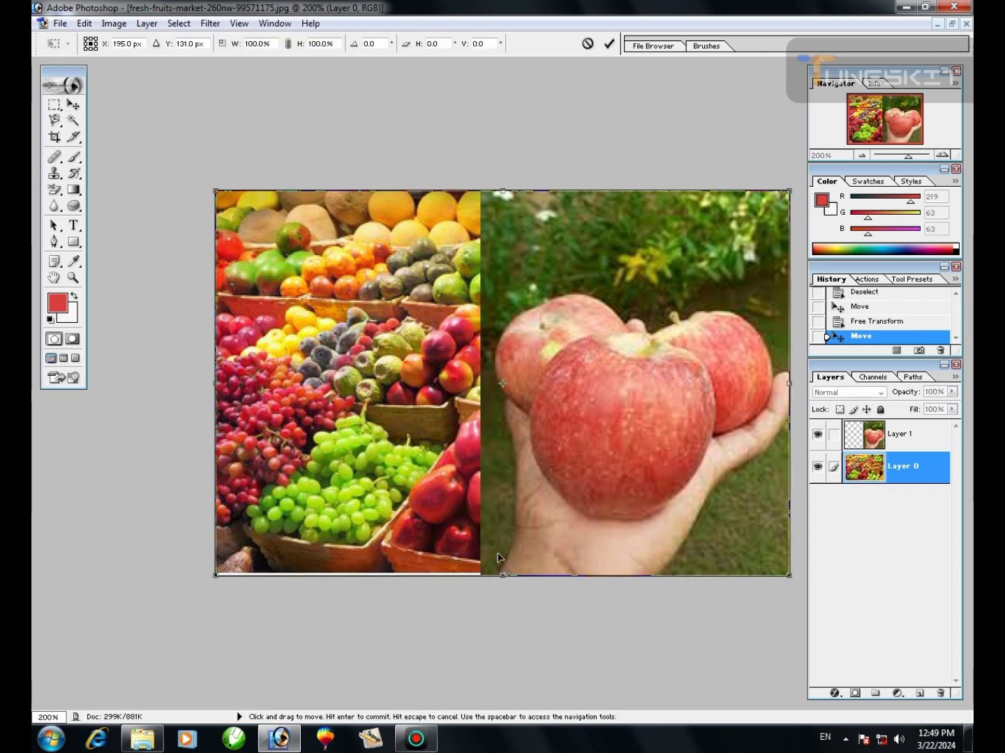
left_click_drag(504, 574, 503, 586)
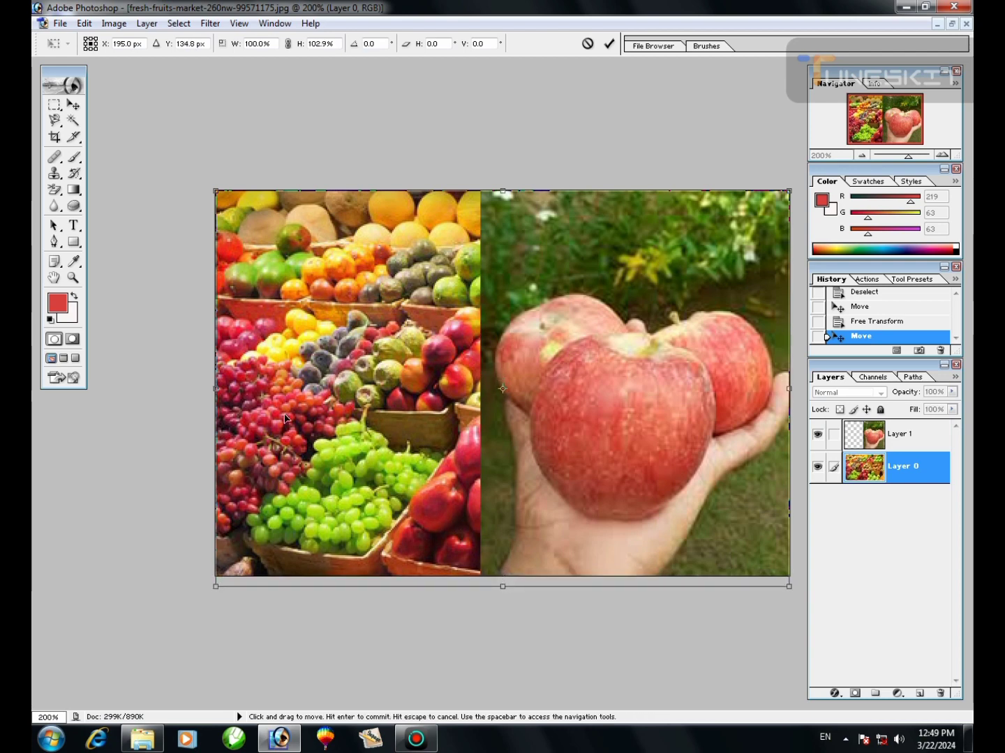
left_click_drag(213, 191, 207, 190)
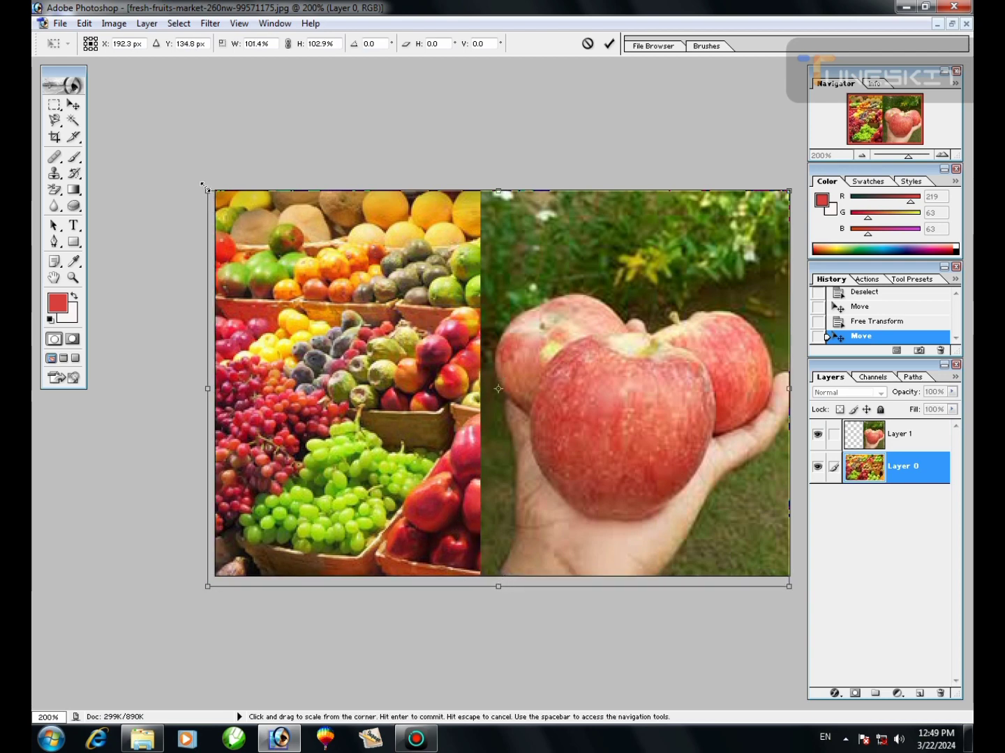
key("Return")
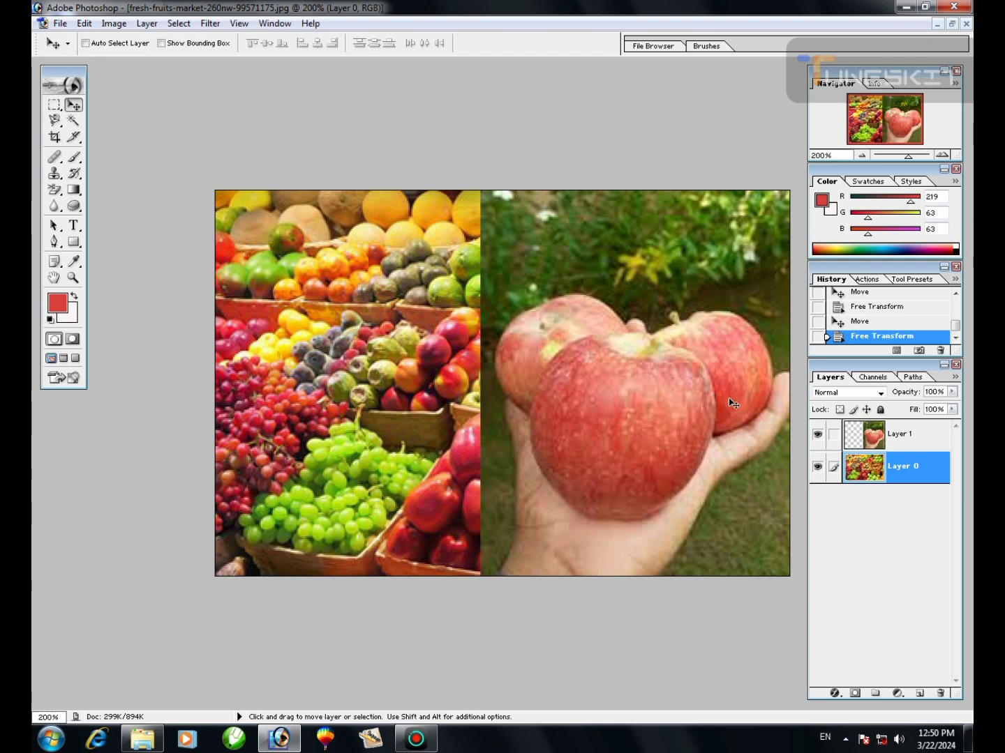
- Make Layer 1 semi-transparent with 79% fill and 75% opacity, and nudge it slightly
left_click(893, 433)
left_click(953, 410)
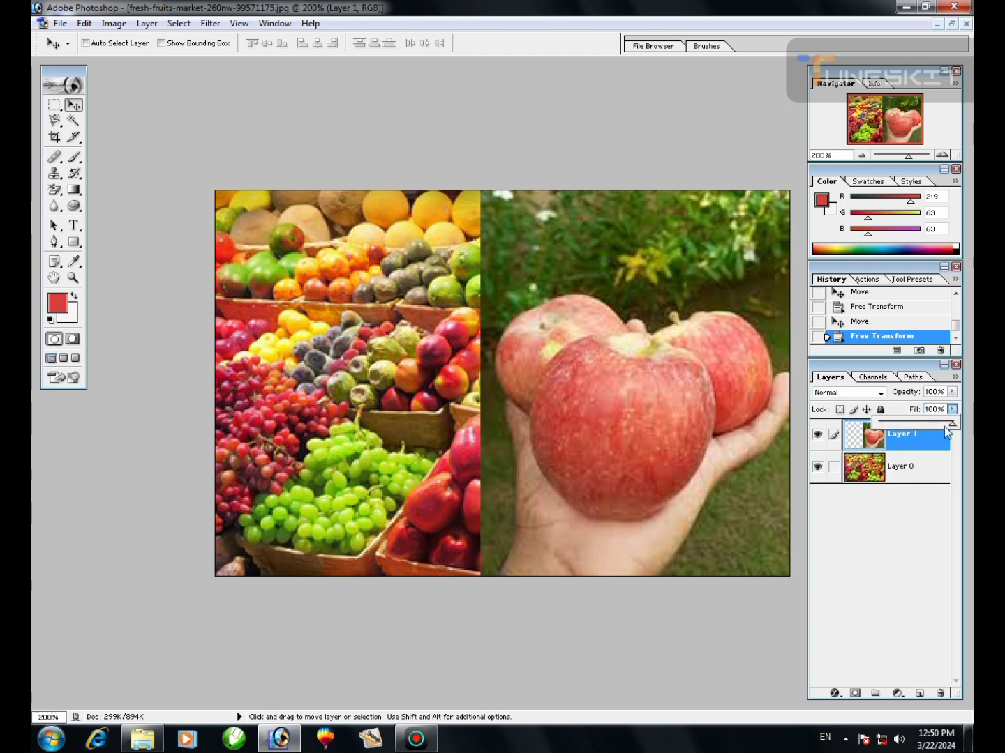
left_click_drag(953, 422, 936, 423)
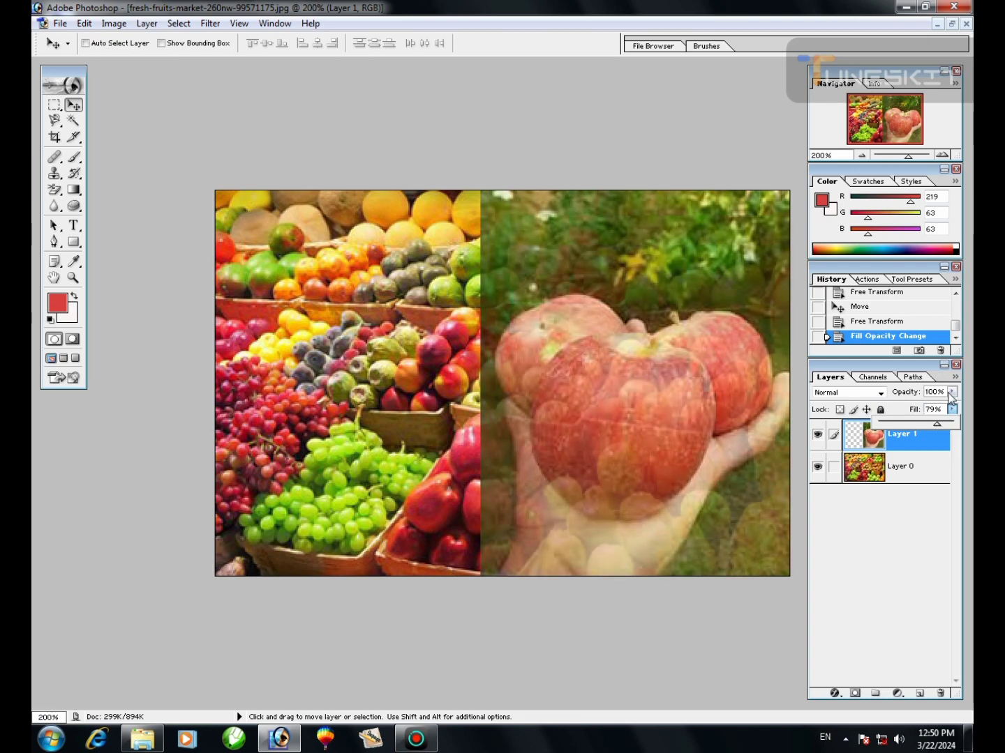
left_click(952, 392)
left_click_drag(953, 409, 936, 411)
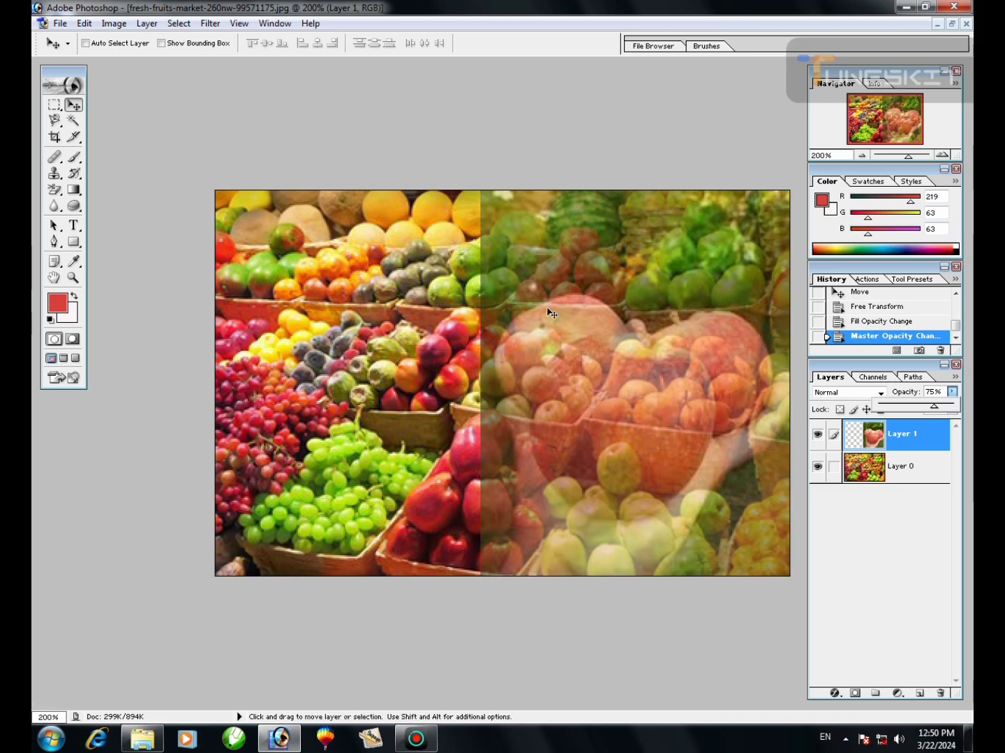
left_click_drag(572, 300, 578, 319)
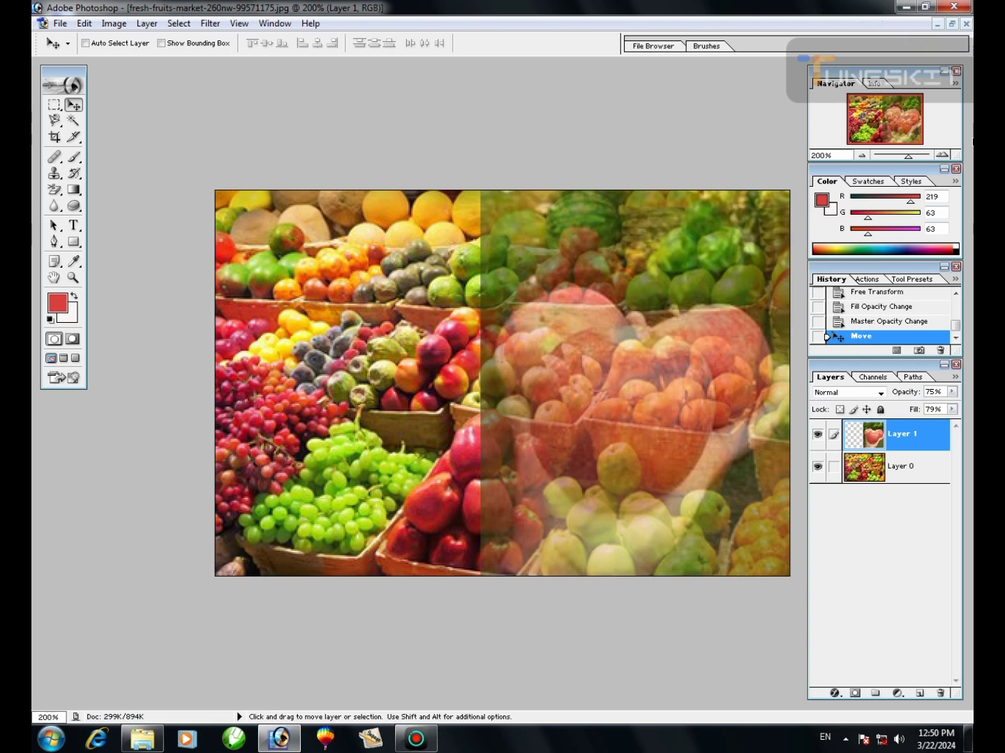
left_click(416, 738)
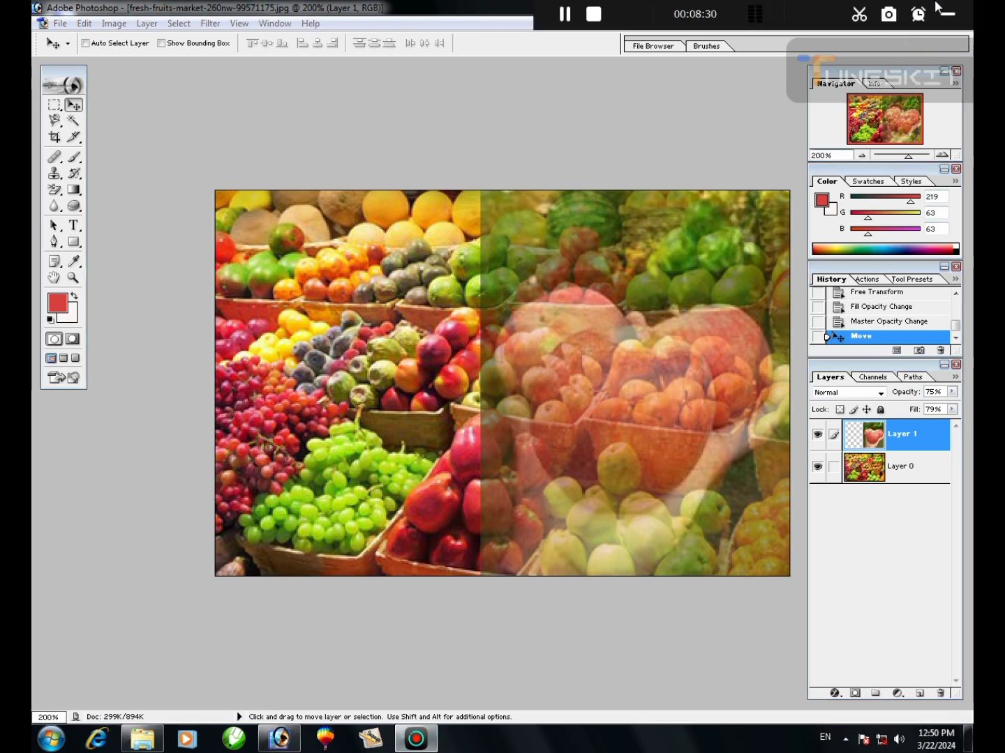